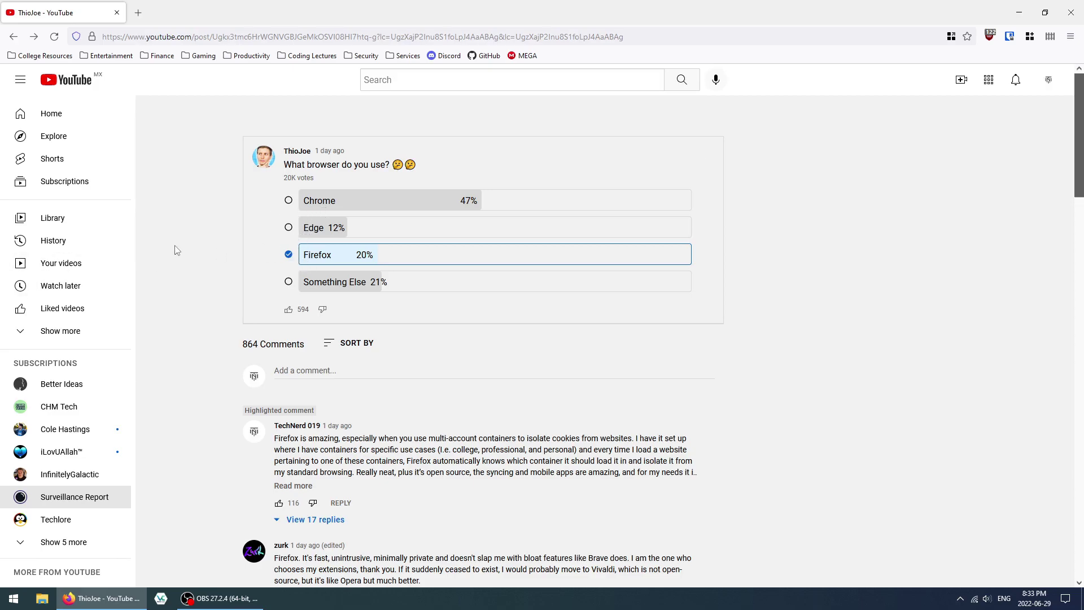
Open the 3DS Uninstall CFW guide from the Gaming bookmarks in a new tab, then begin entering amazon.com
scroll(174, 250, down, 4)
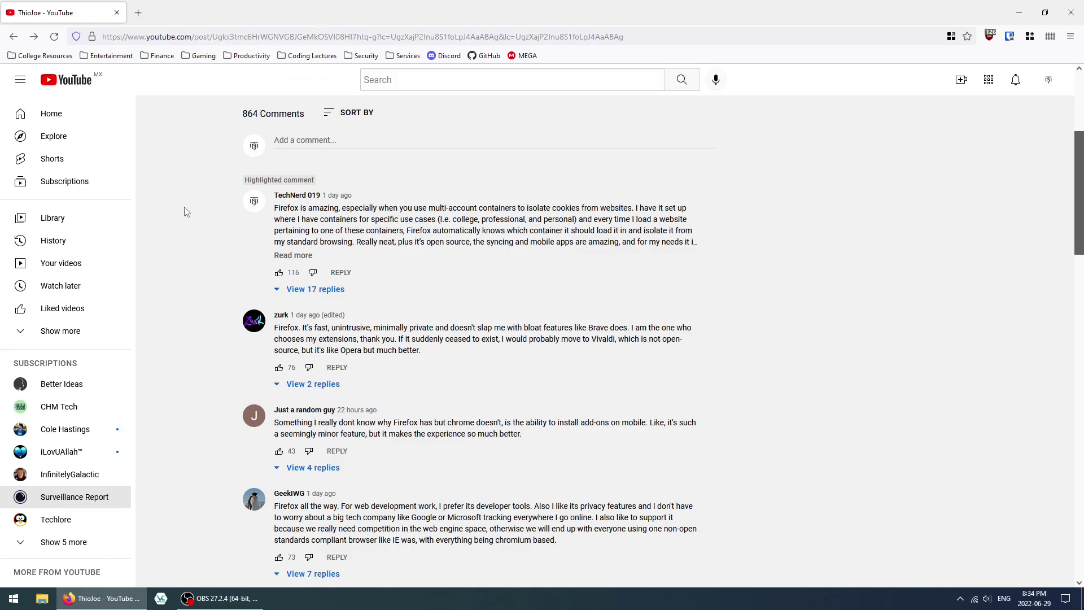
click(139, 13)
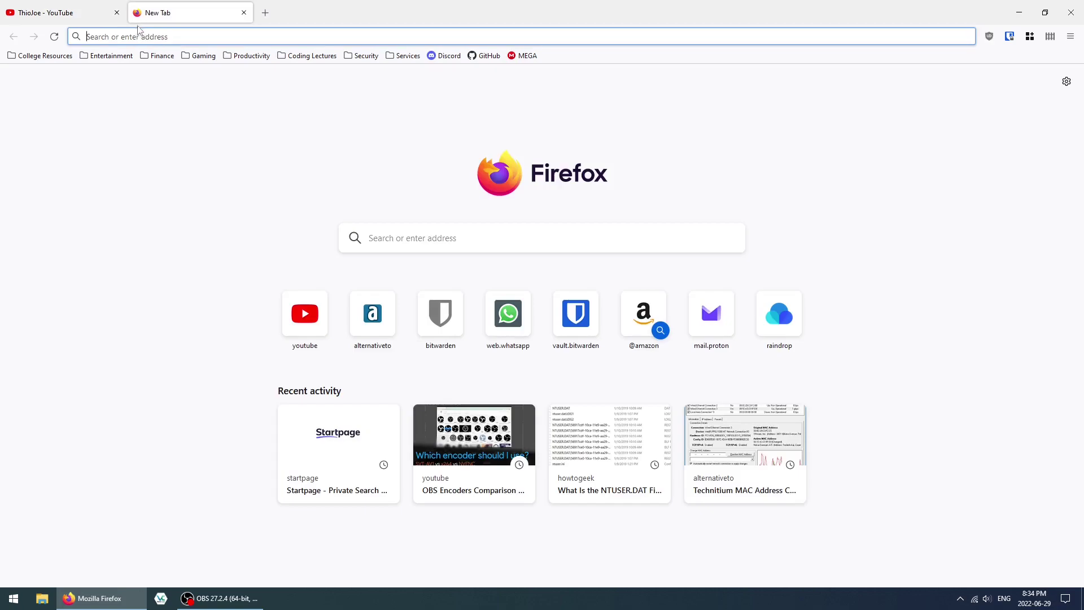
click(195, 56)
mouse_move(197, 96)
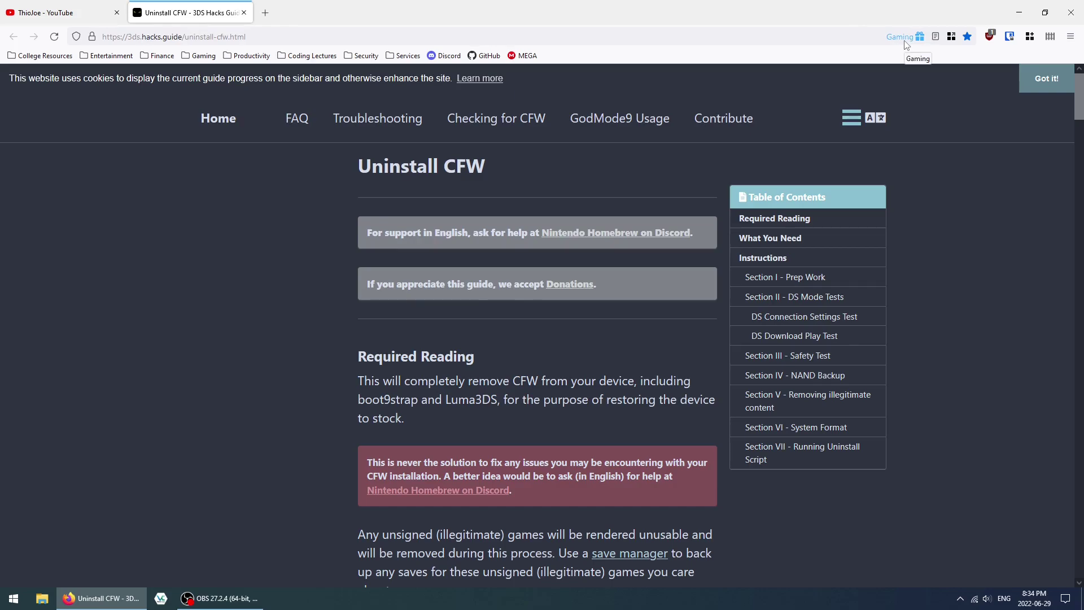
click(177, 37)
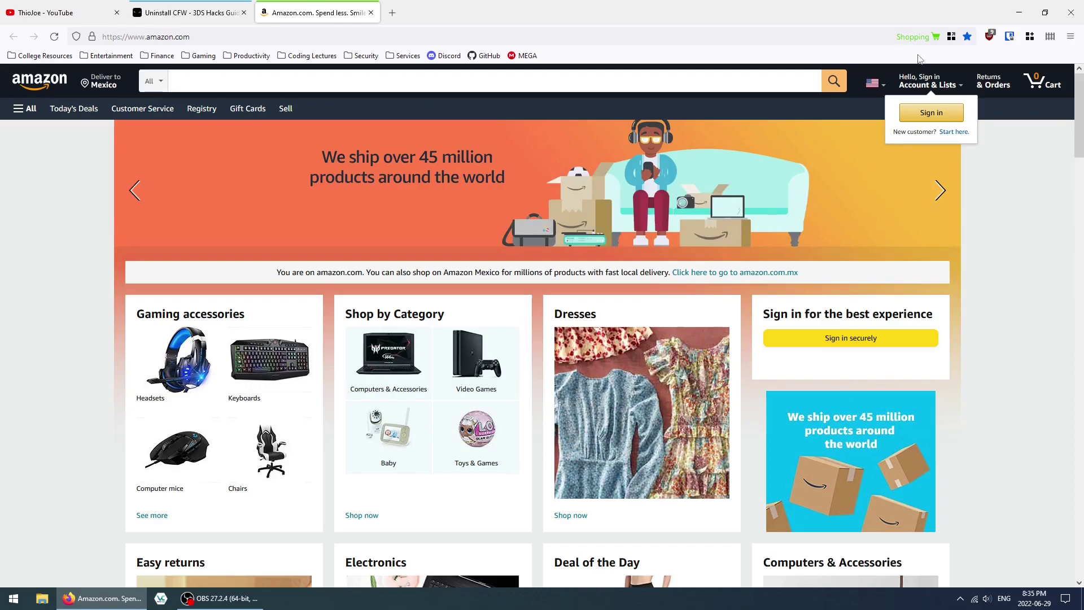
Check the Shopping container's assigned sites under Manage Containers, then open an empty new tab
key(ctrl+period)
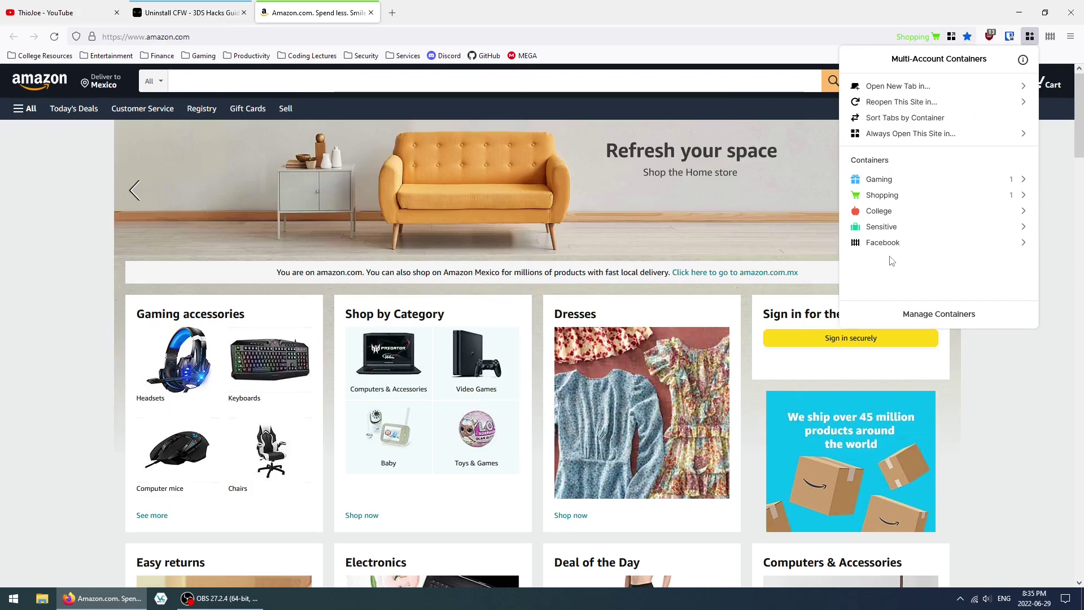
click(898, 314)
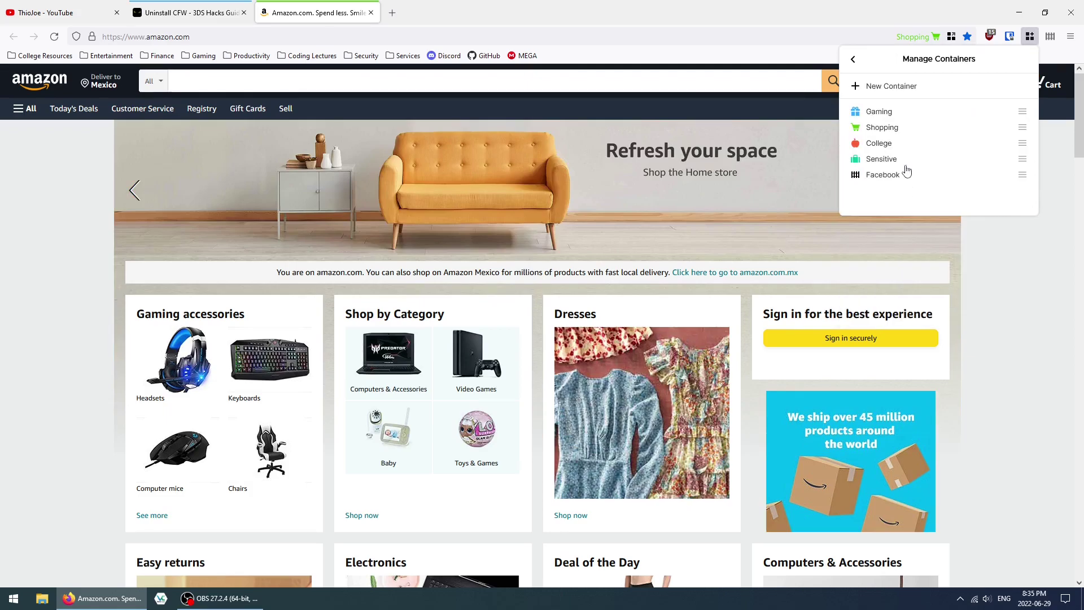
click(882, 127)
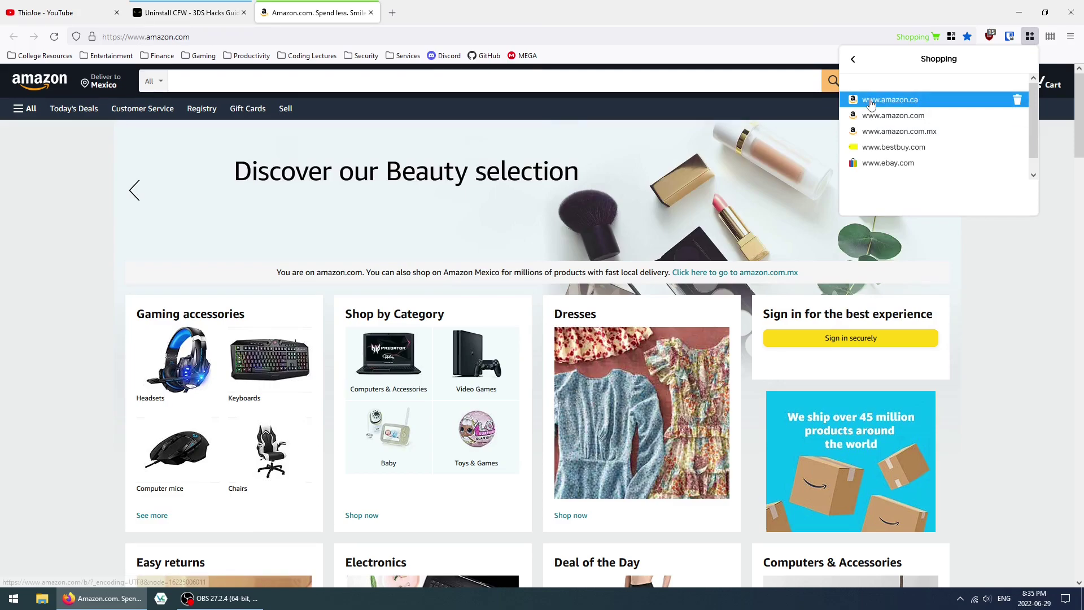
click(853, 66)
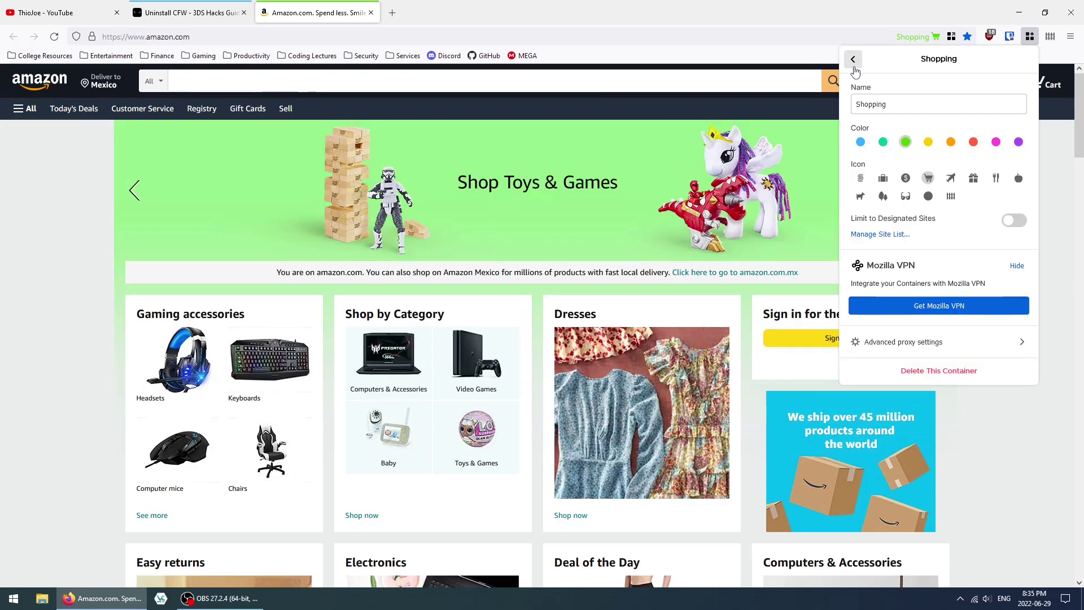
click(853, 62)
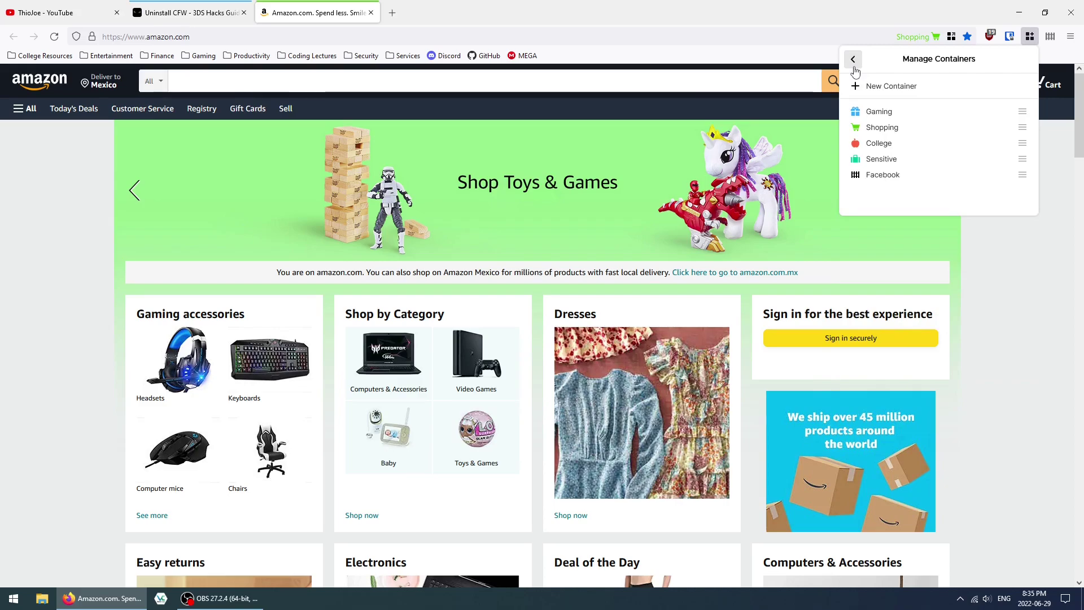
click(392, 13)
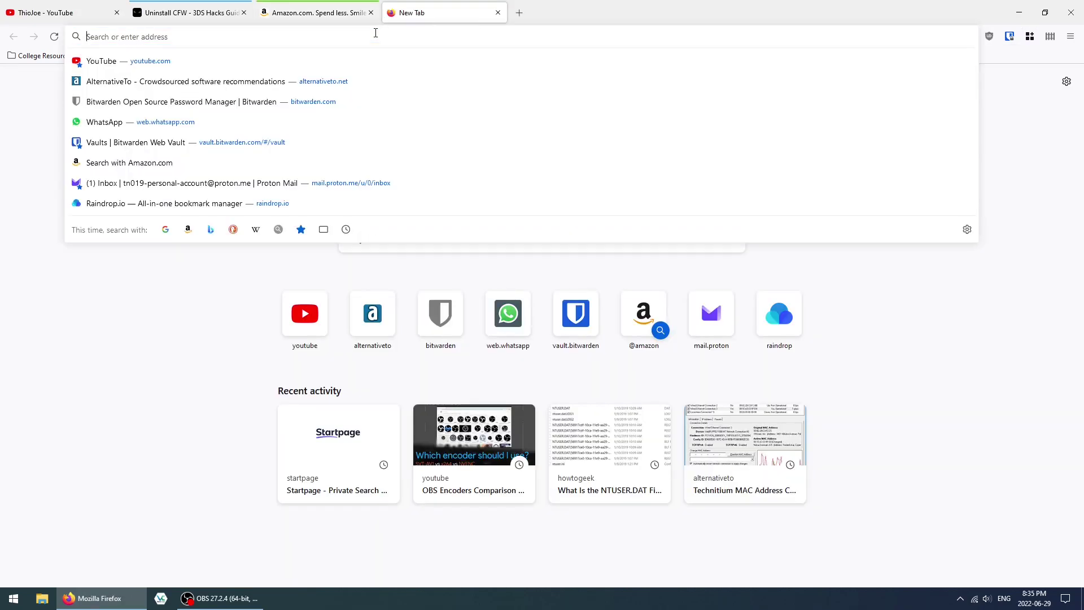
Create the 'Default User' profile through about:profiles and launch it in a new browser window
text(ab)
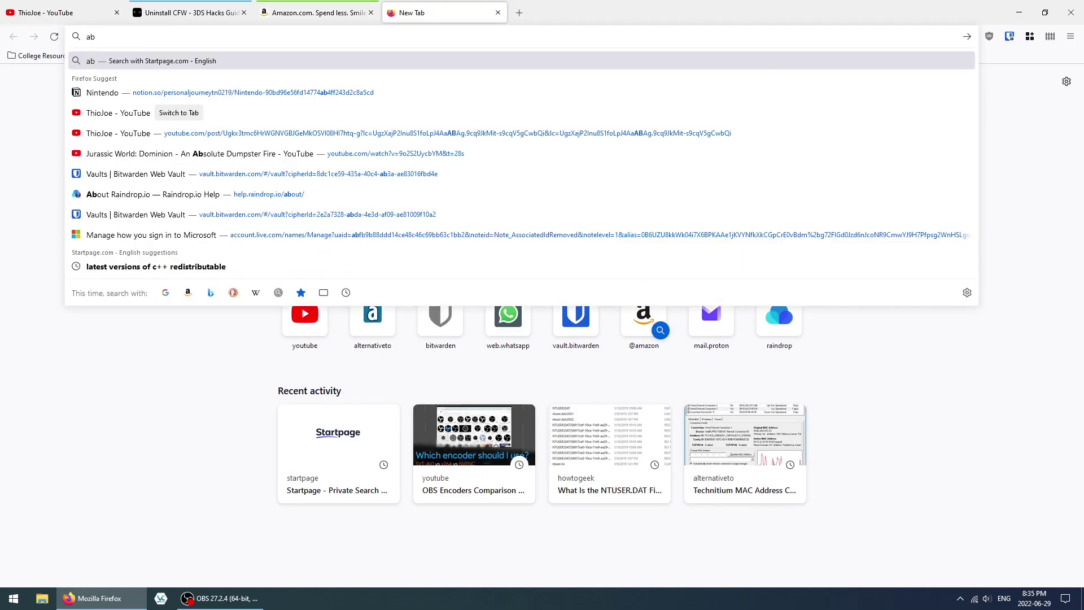
text(out:pro)
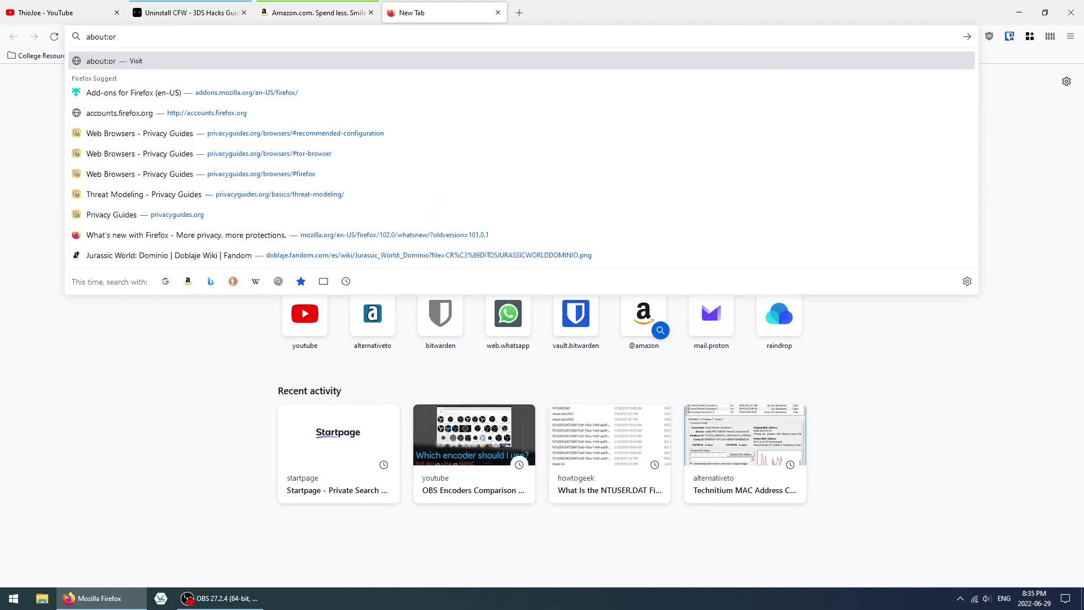
text(files)
key(Return)
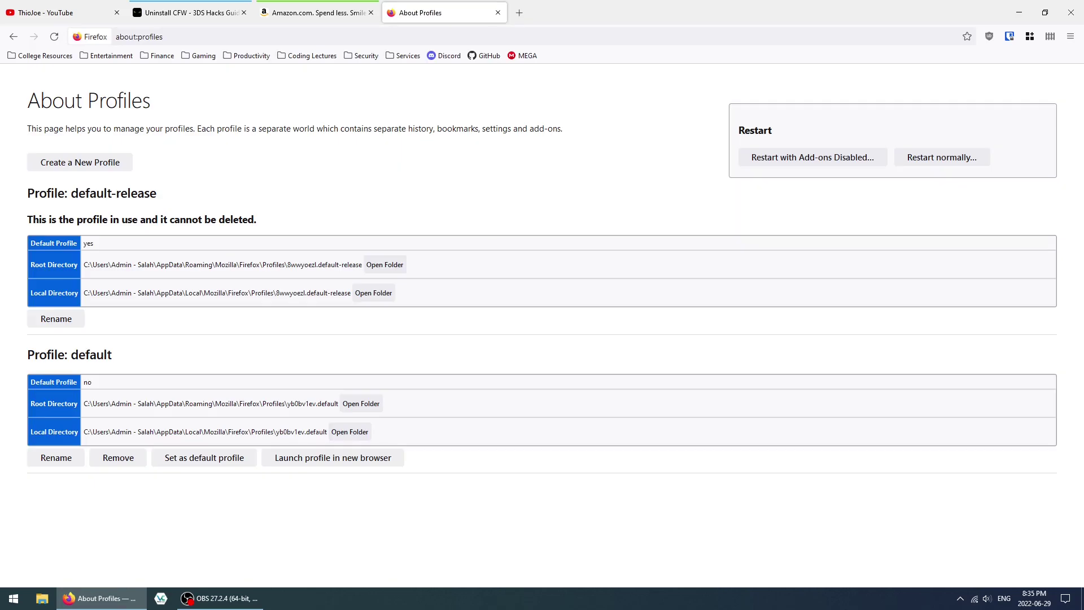
click(91, 164)
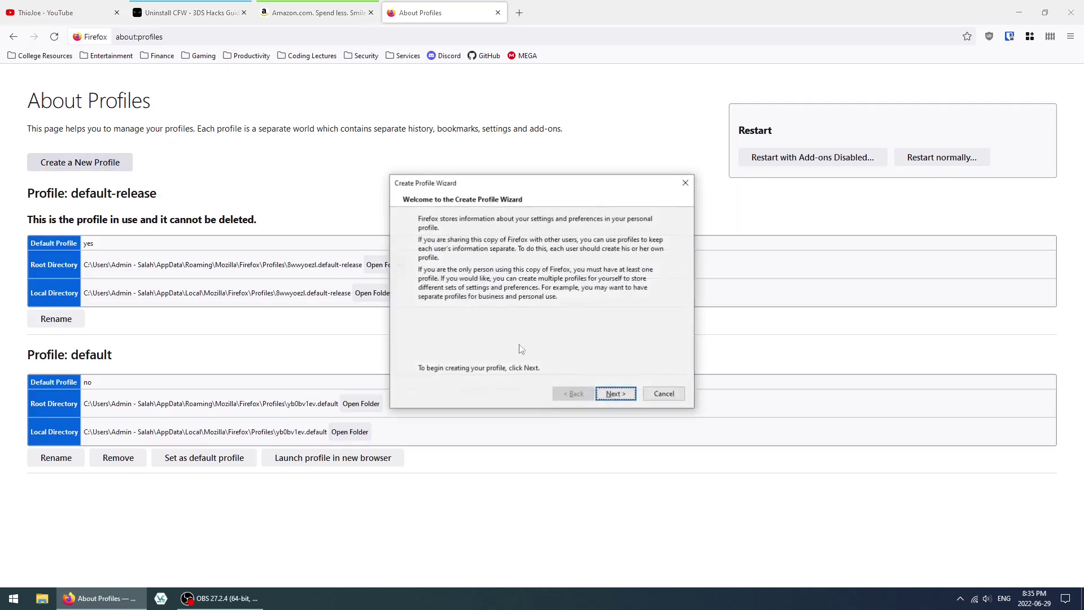
click(616, 394)
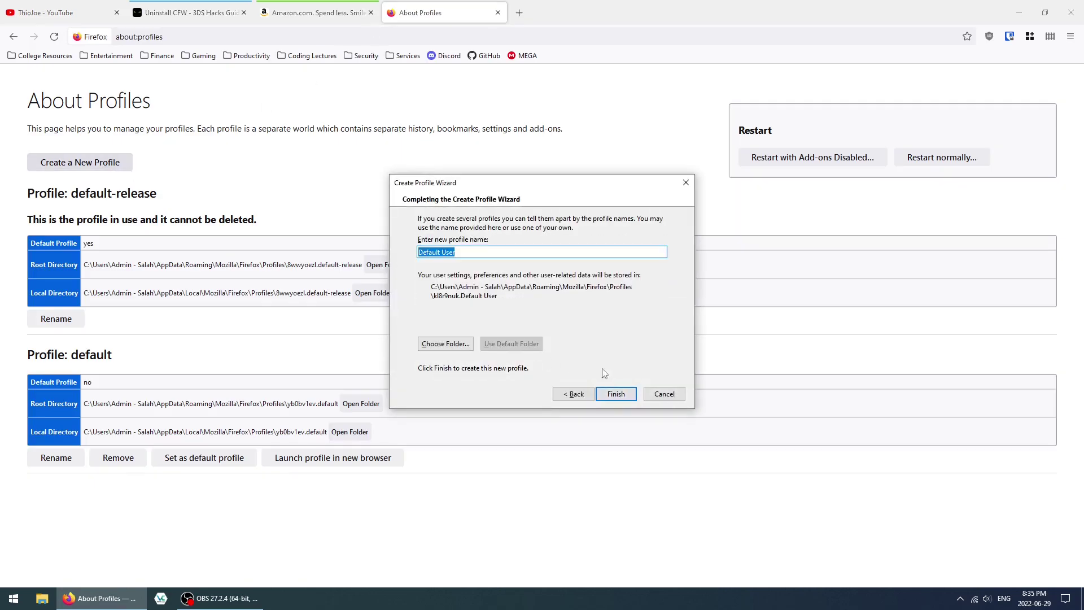
click(620, 396)
scroll(201, 481, down, 2)
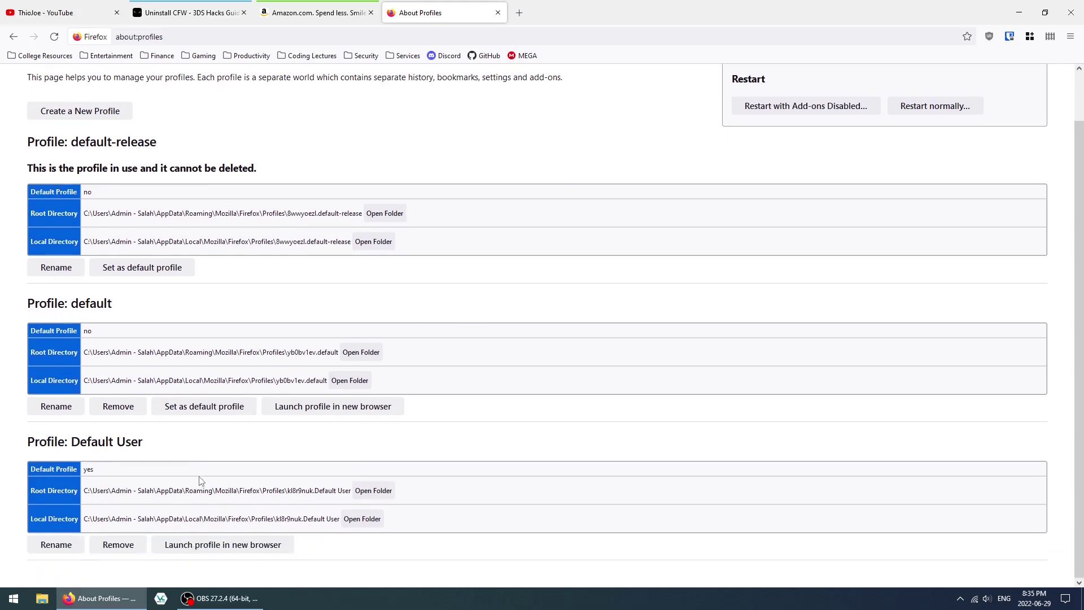
click(176, 550)
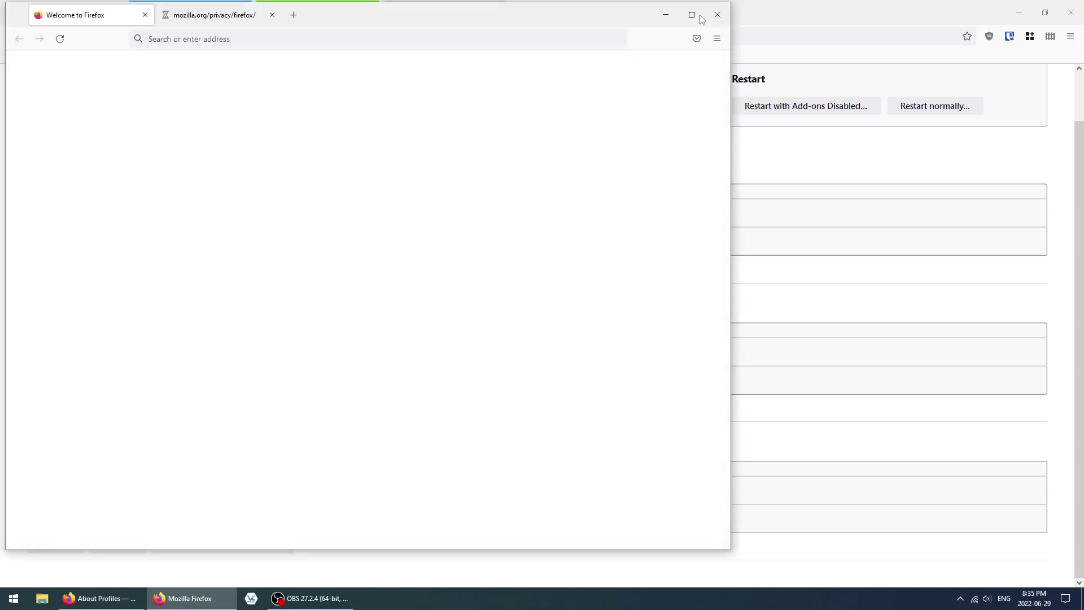
Maximize the new window, search 'mozilla add ons', and type 'mult' into the Firefox Add-ons search
click(702, 19)
click(116, 13)
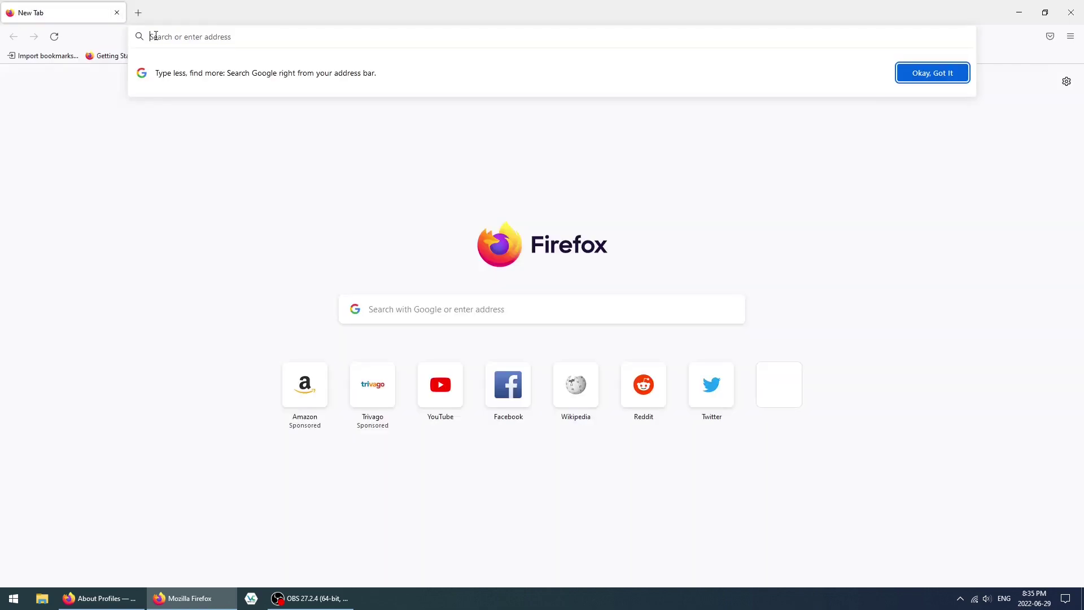
text(mozilla add)
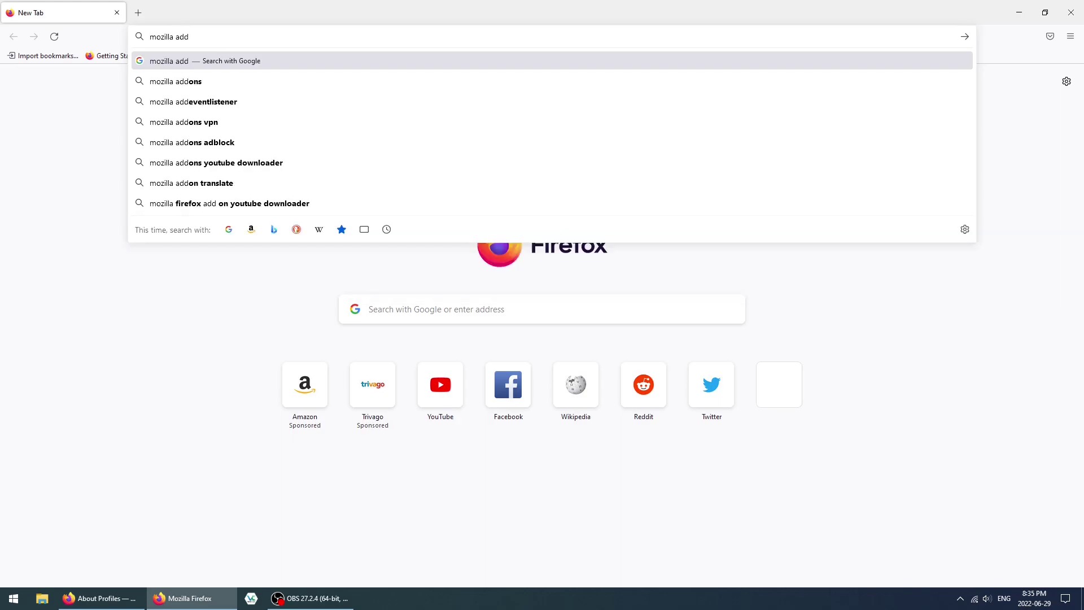
text( ons)
key(Return)
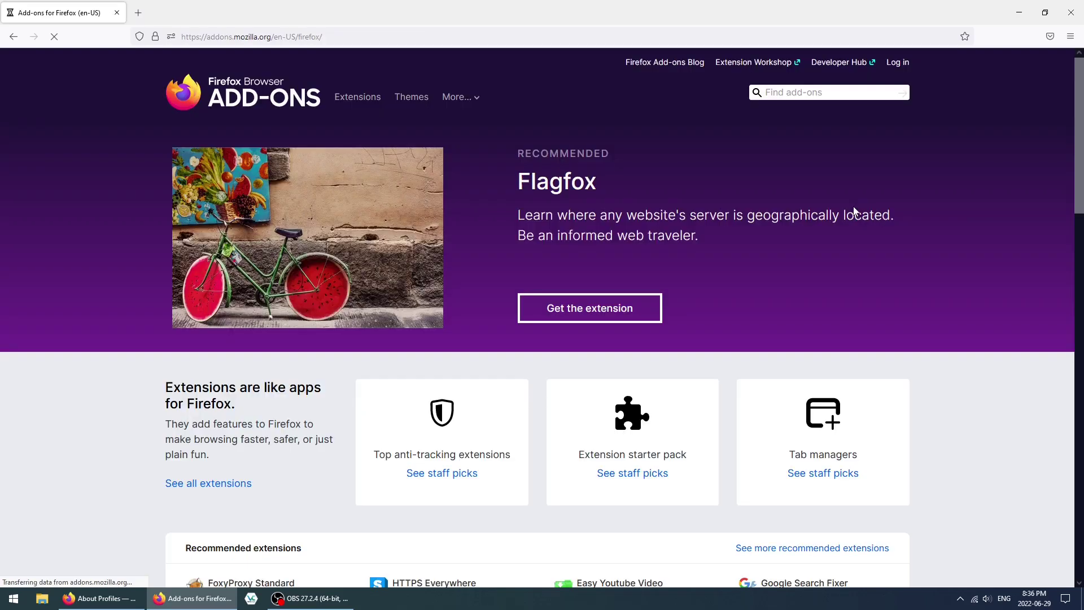
click(812, 94)
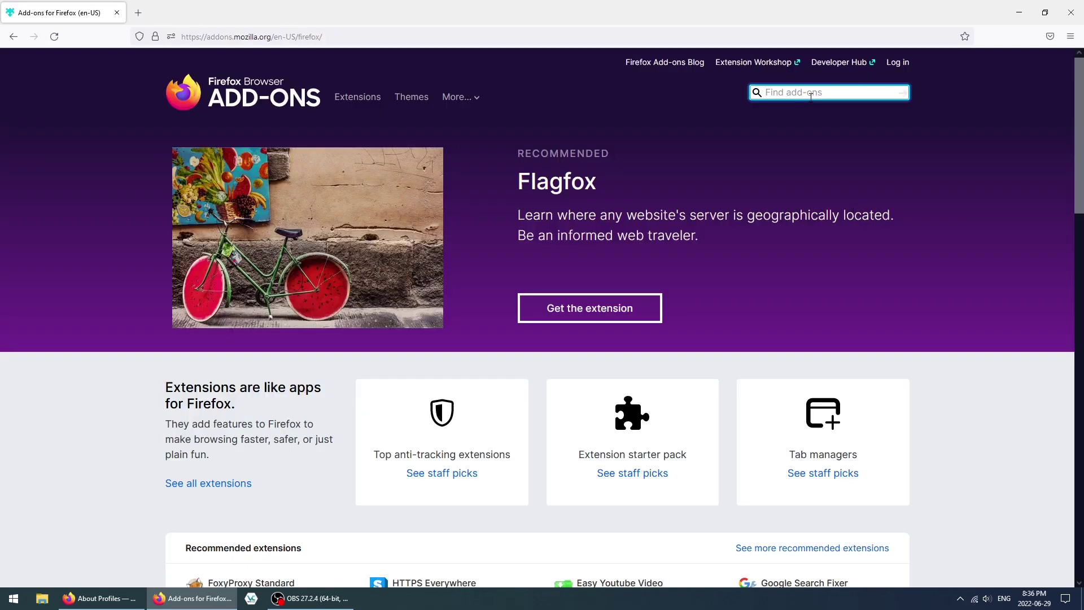
text(mu)
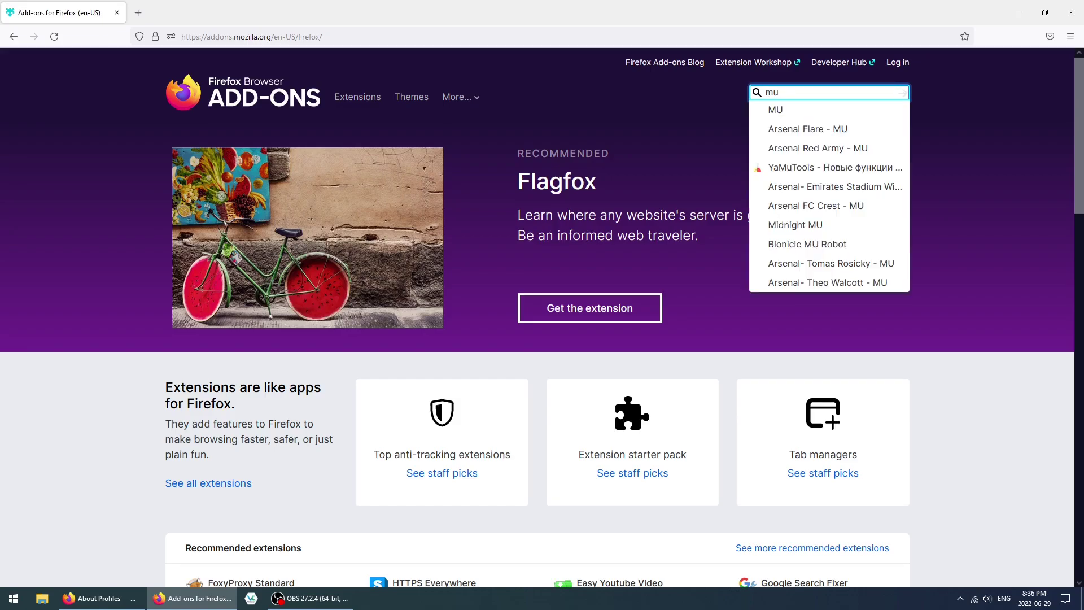
text(lt)
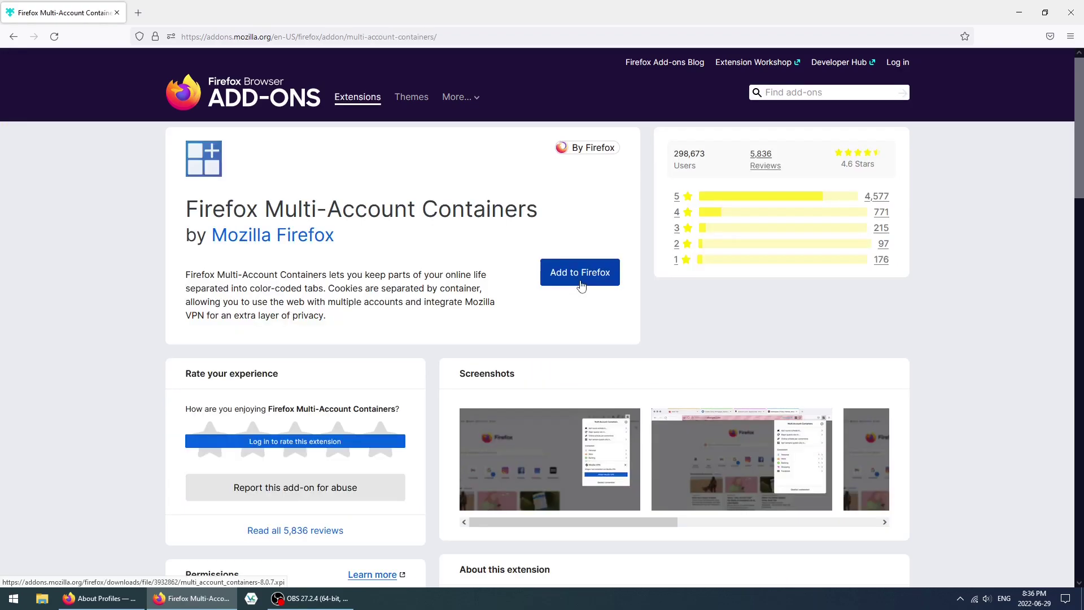
Add the Multi-Account Containers extension to Firefox and confirm the installation
click(581, 282)
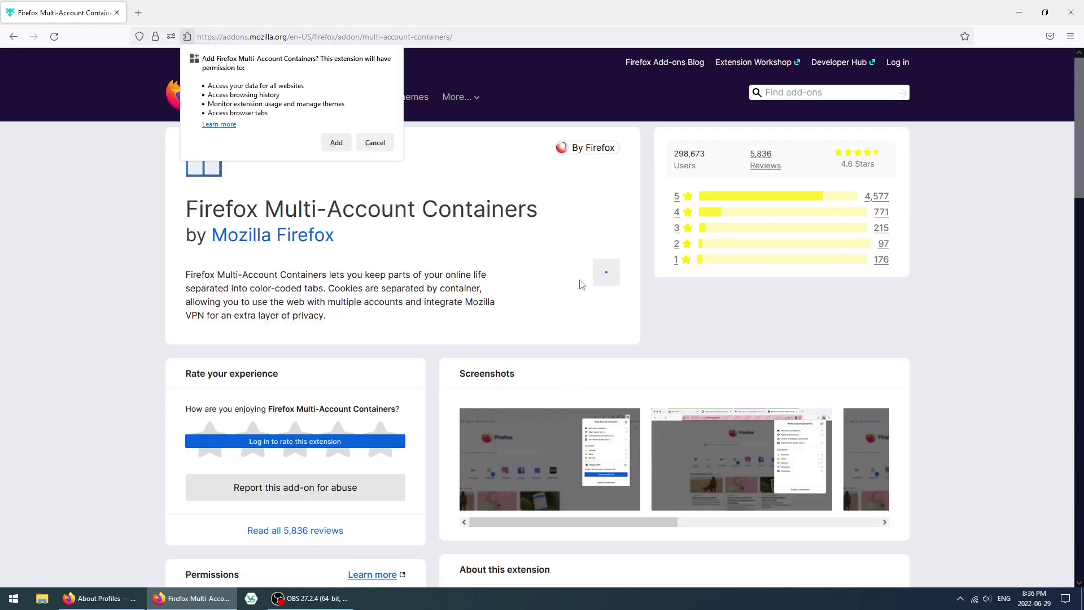
key(Return)
click(1052, 102)
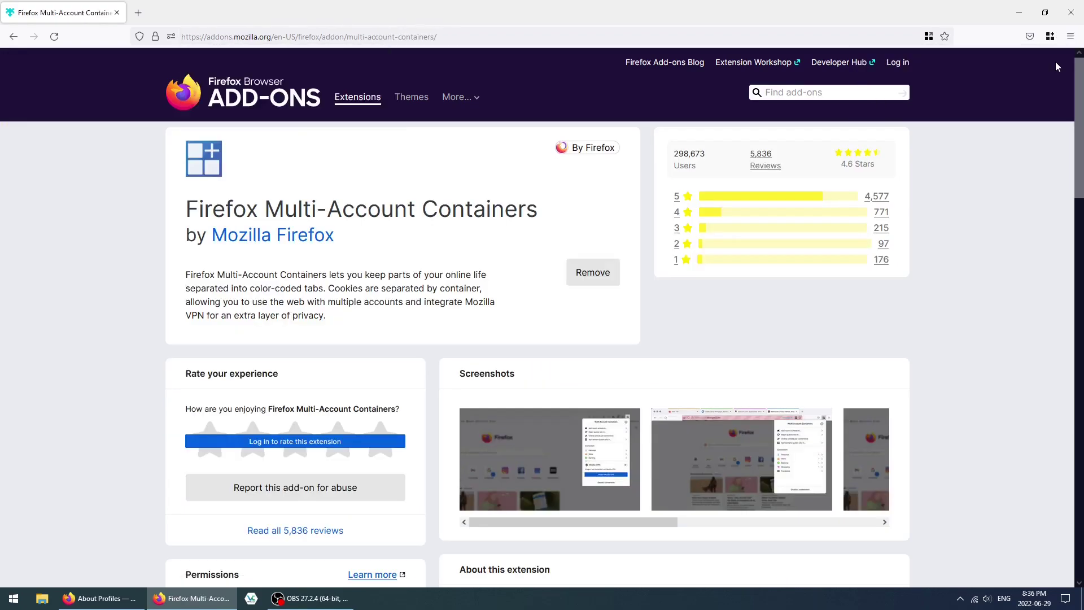
Open the containers toolbar panel and step through the onboarding pages to the syncing offer
click(1050, 36)
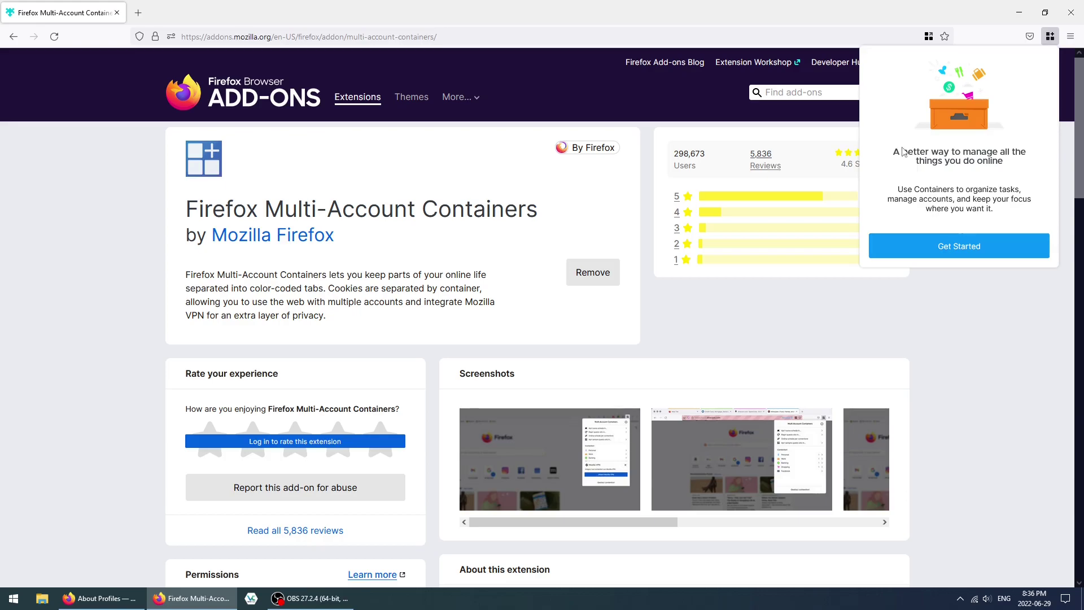
click(960, 246)
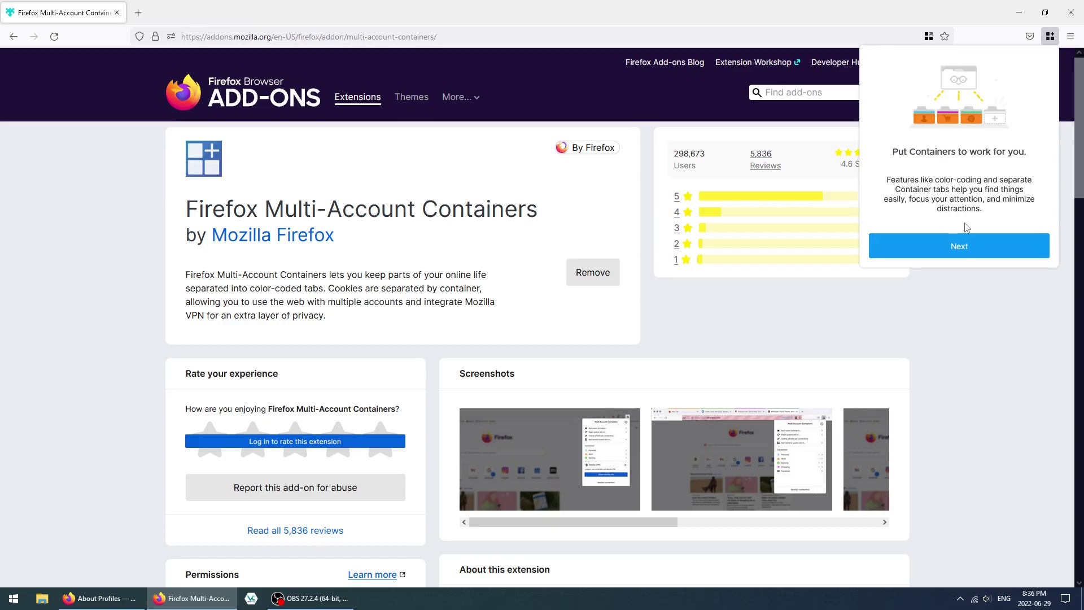
click(967, 243)
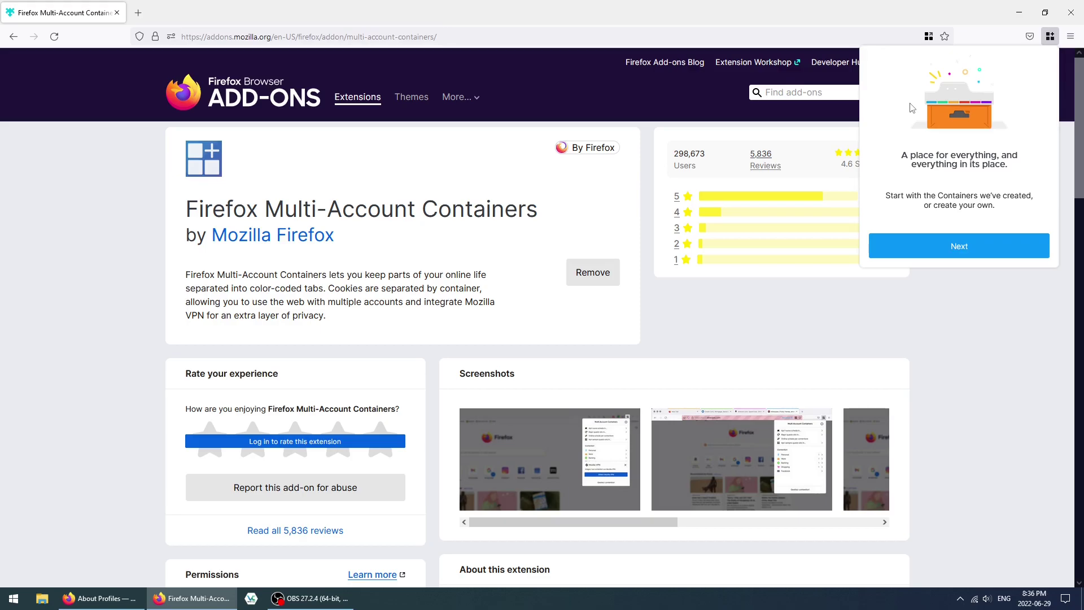
click(953, 246)
click(952, 248)
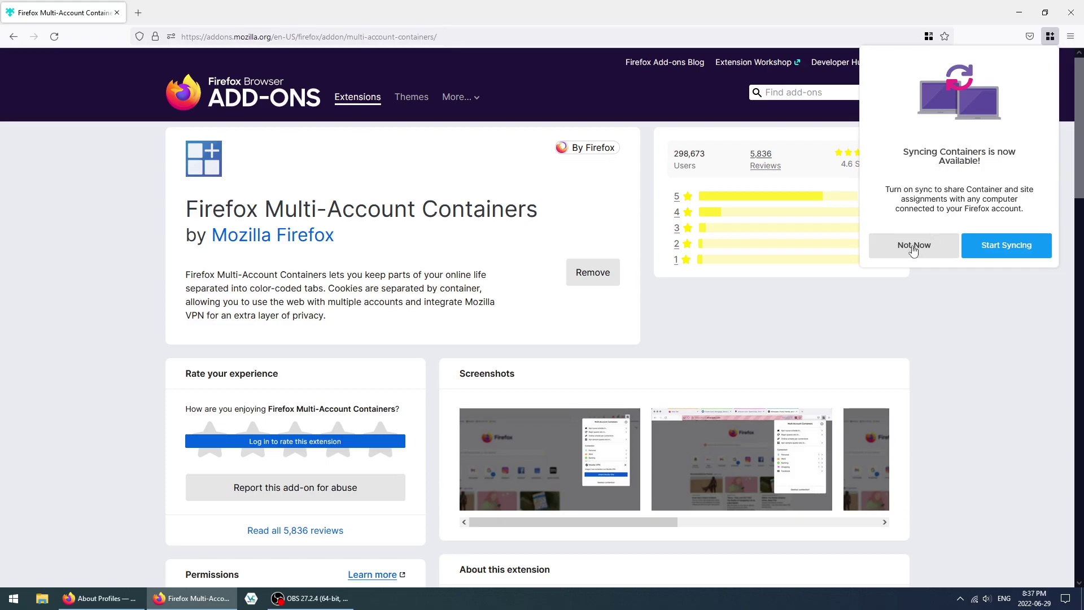
Decline container syncing, then delete the default Personal and Work containers, confirming each deletion
click(913, 247)
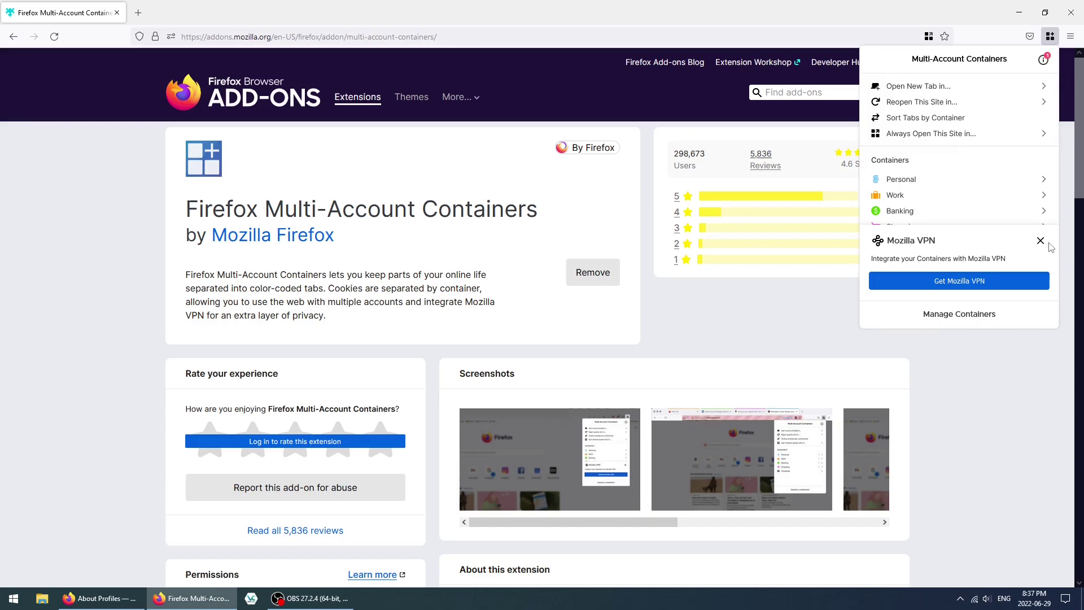
click(1042, 242)
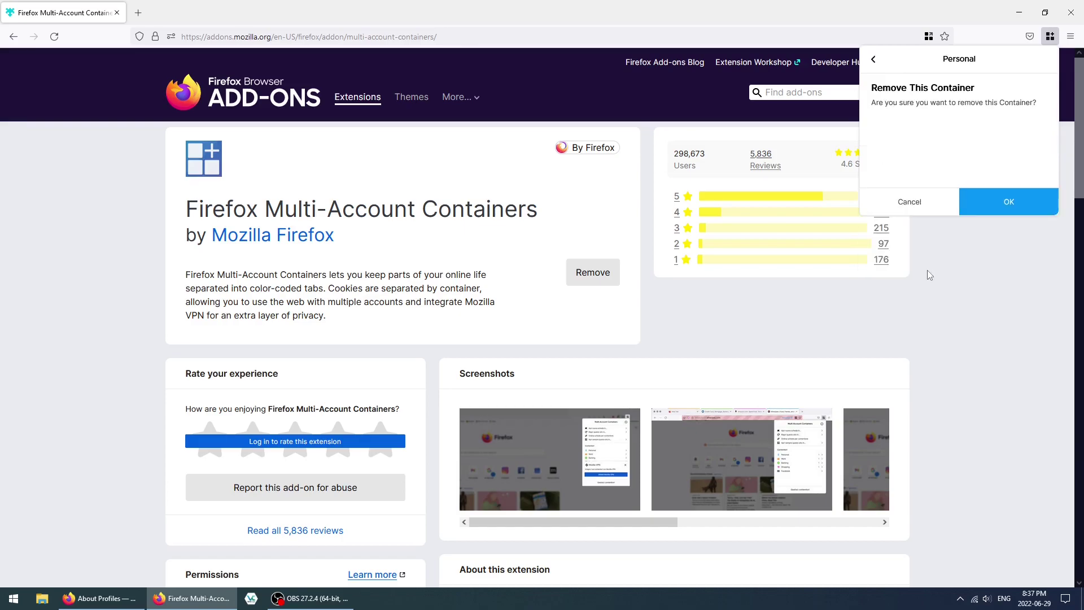
click(964, 207)
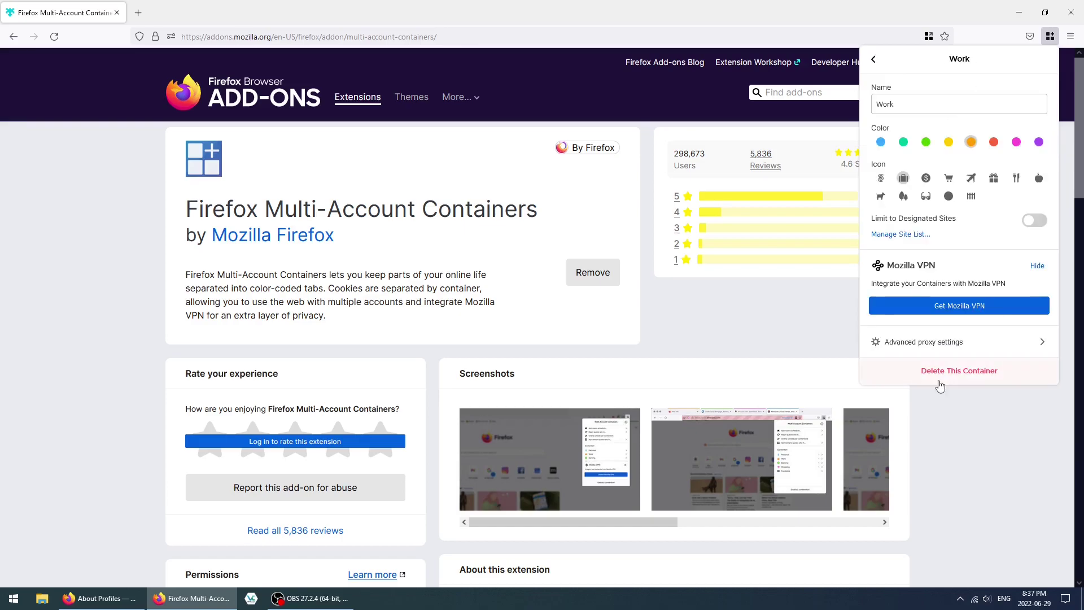
click(940, 386)
click(964, 201)
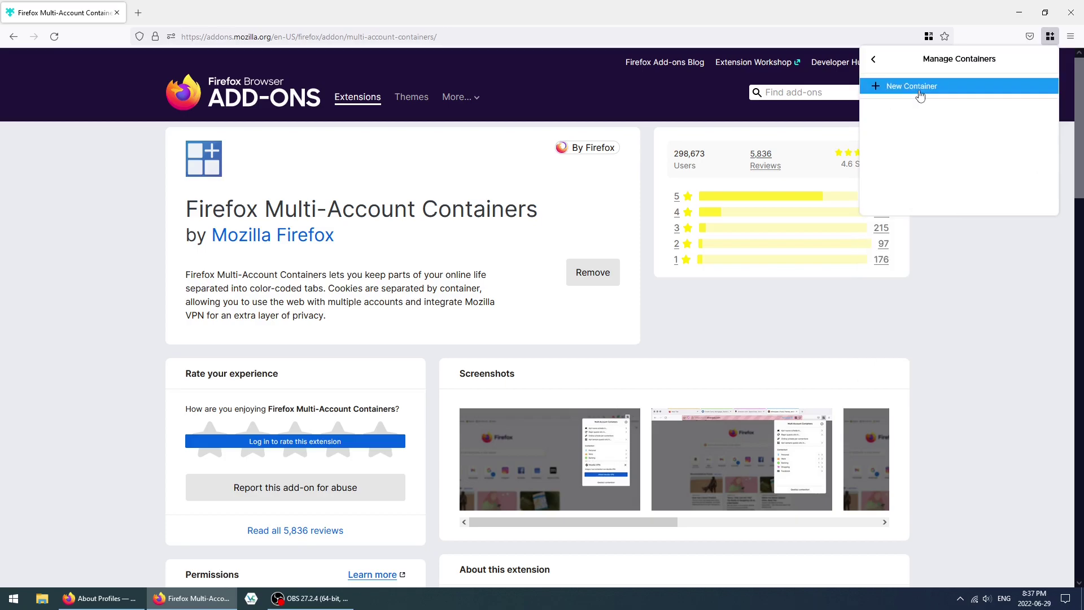
Create a purple 'Gaming' container with a gift icon
click(919, 94)
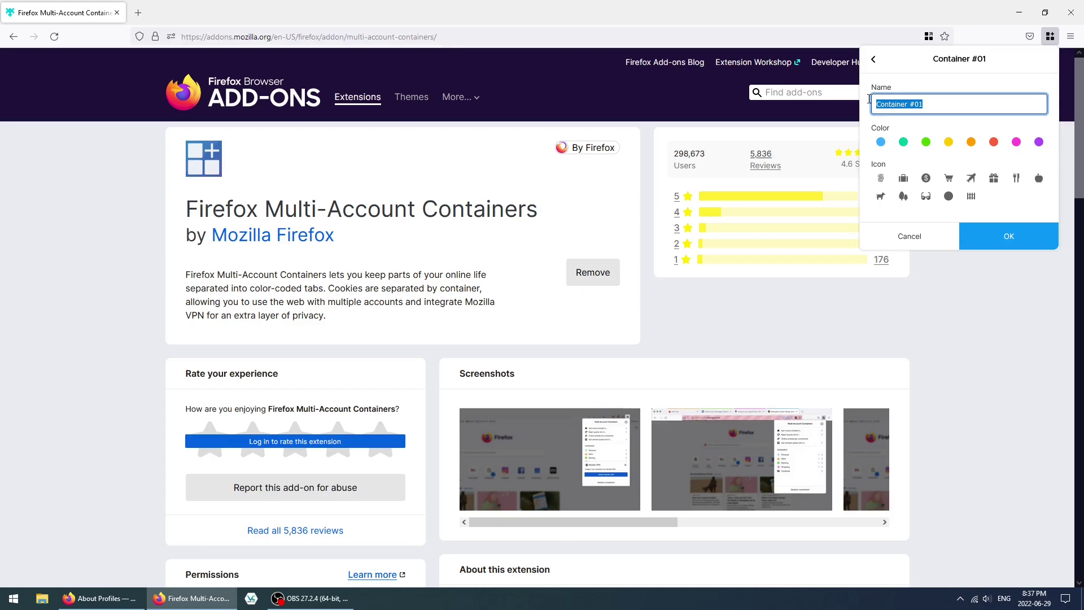
text(Gami)
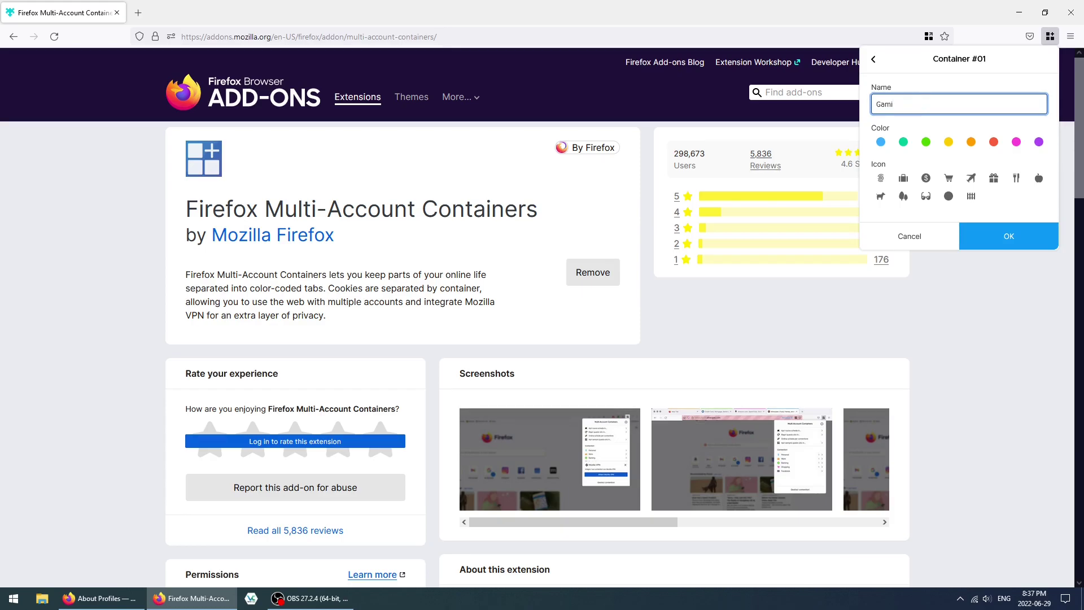
text(ng)
click(1039, 142)
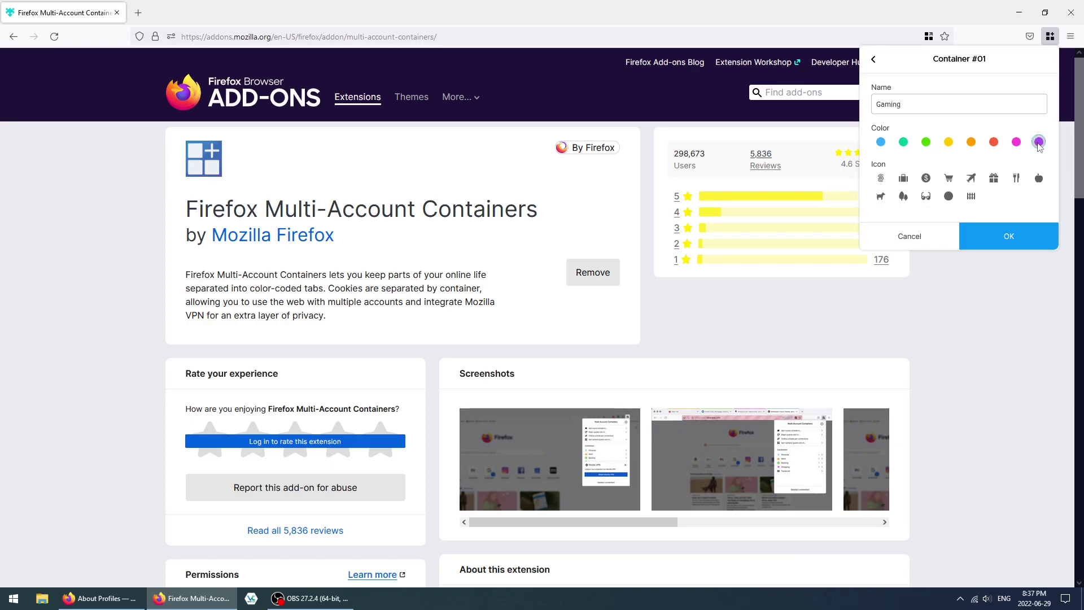
click(993, 178)
click(995, 234)
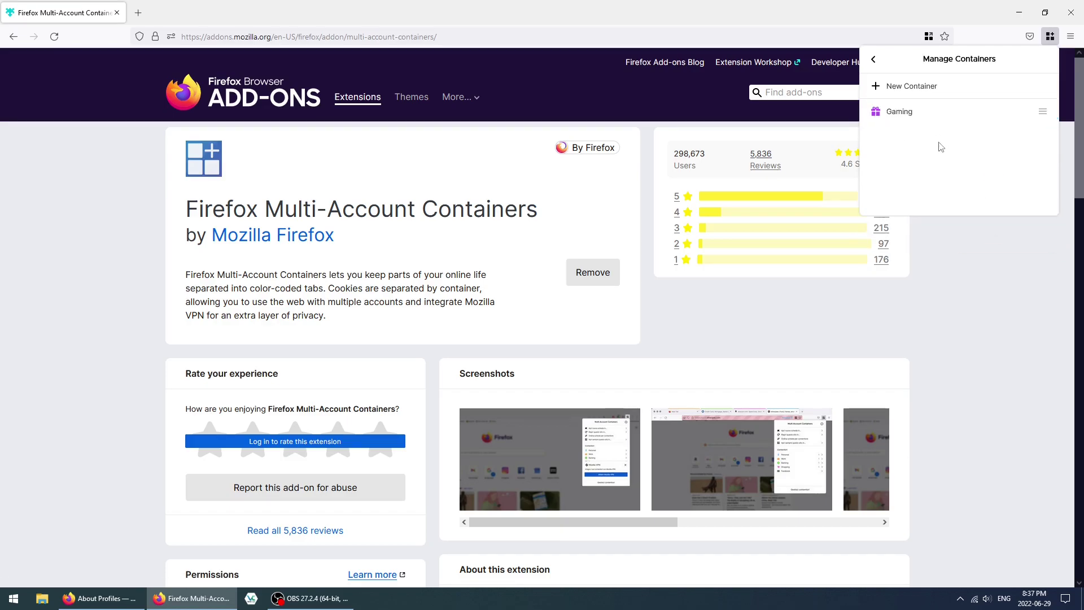
Add a green 'Entertainment' container with an airplane icon
click(902, 96)
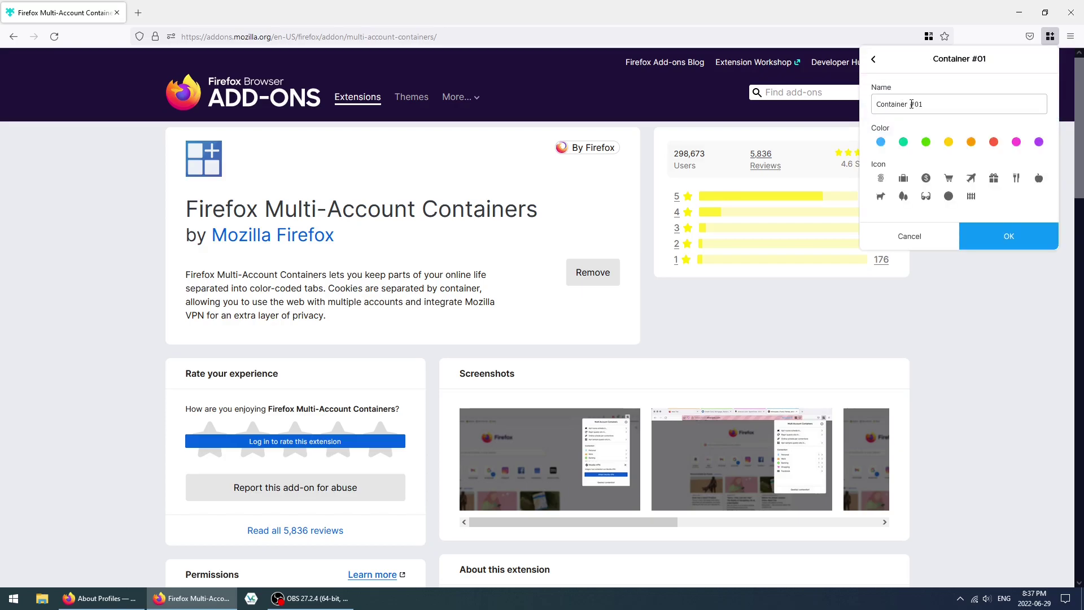
click(926, 105)
drag(925, 105, 879, 110)
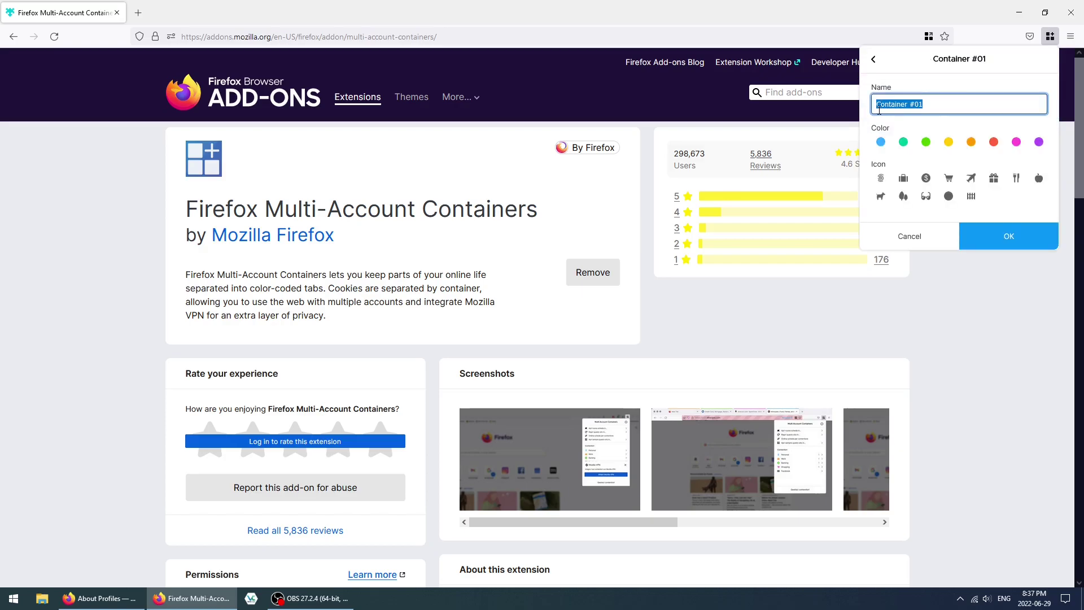
text(Entertainment)
click(925, 143)
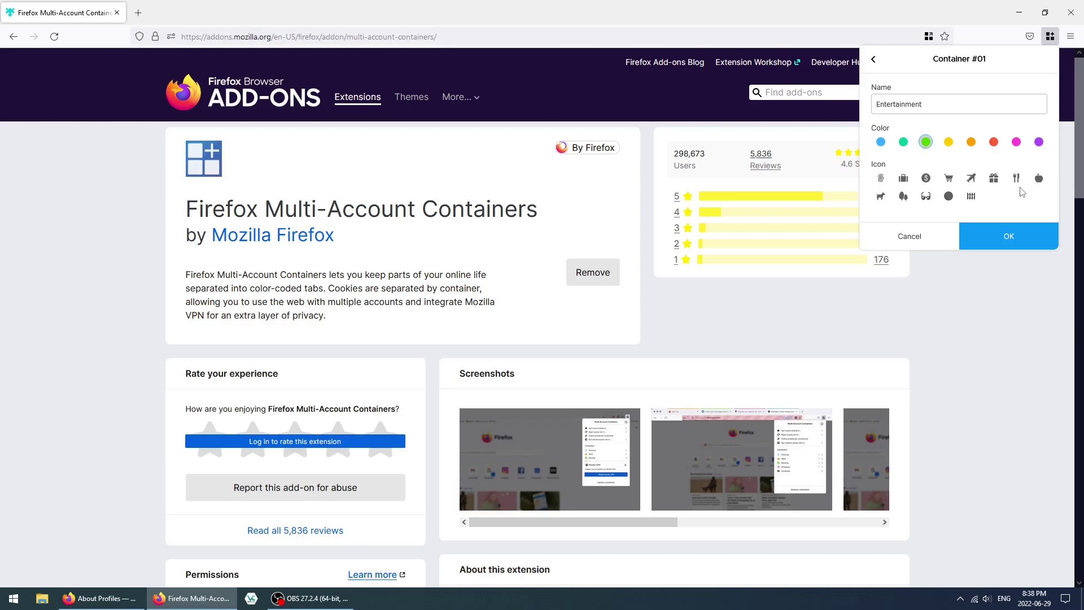
click(973, 179)
click(992, 235)
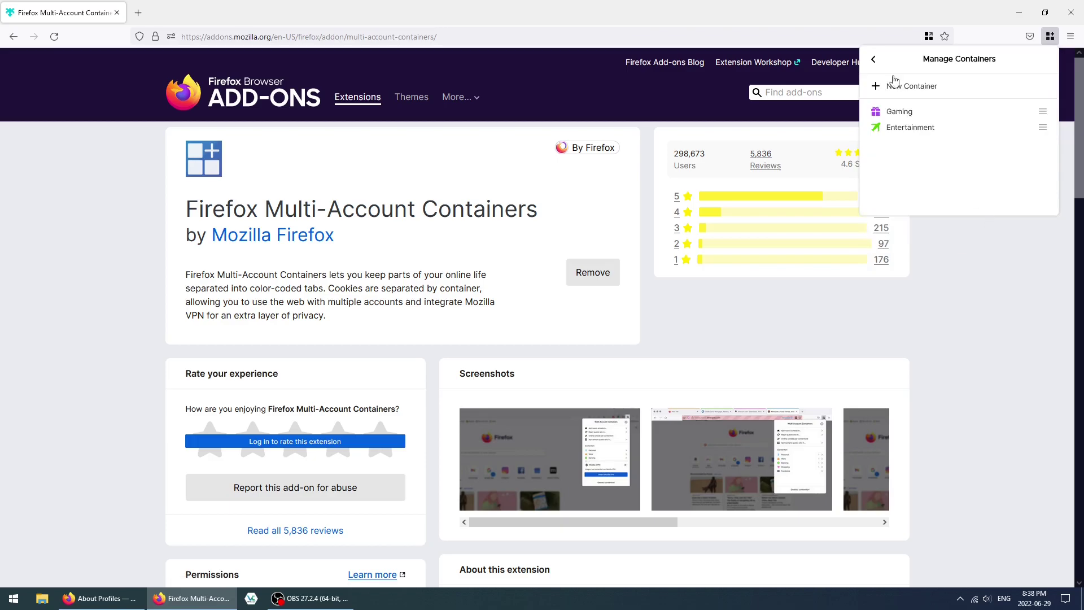
Add a red 'Personal' container with a glasses icon
click(898, 86)
drag(924, 105, 874, 107)
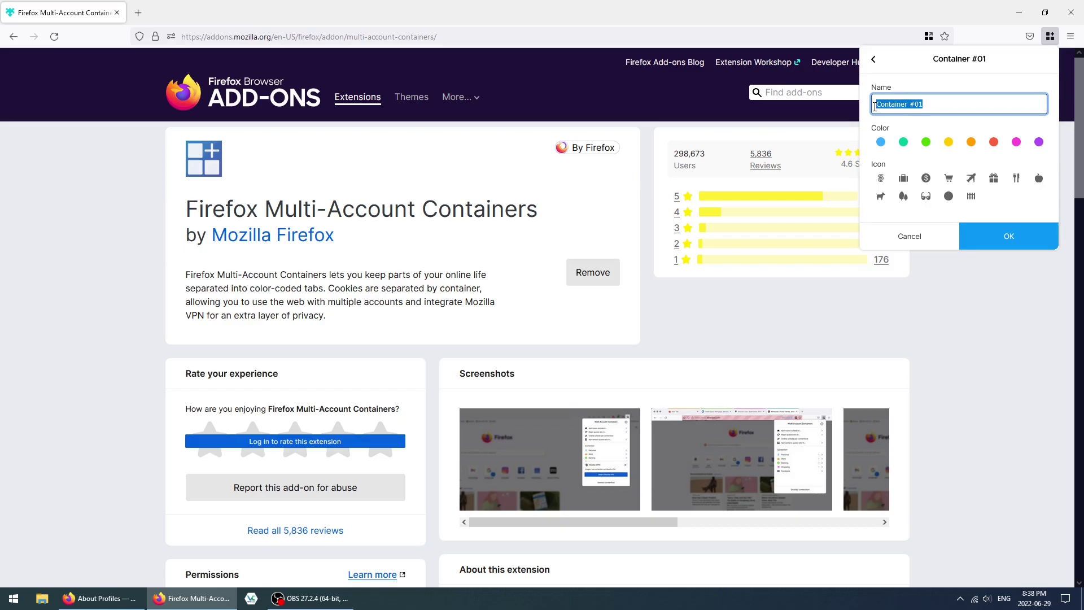
text(Personal)
click(994, 142)
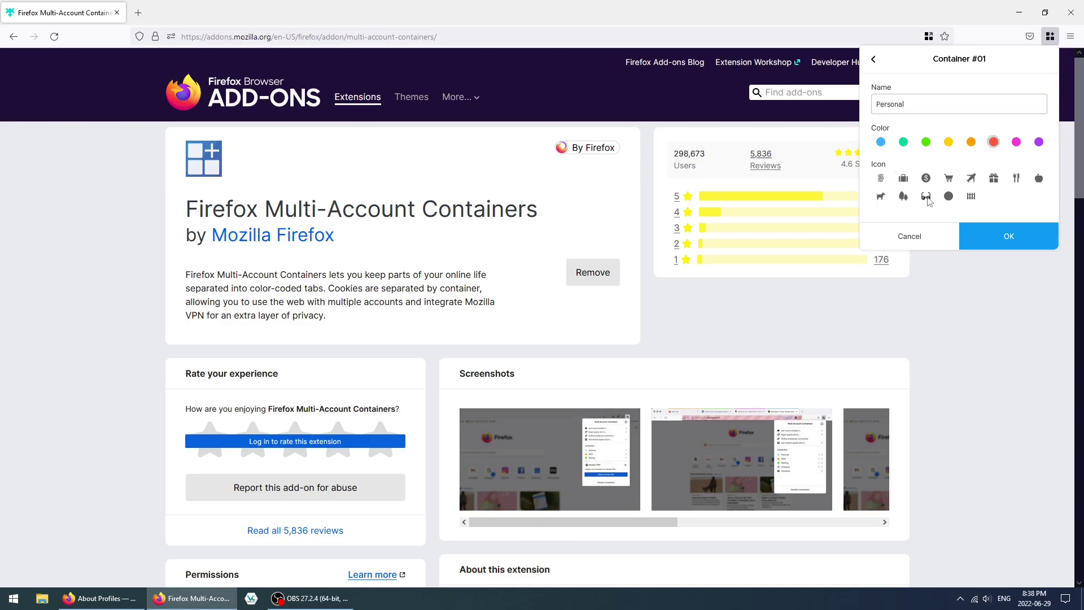
click(926, 196)
click(974, 233)
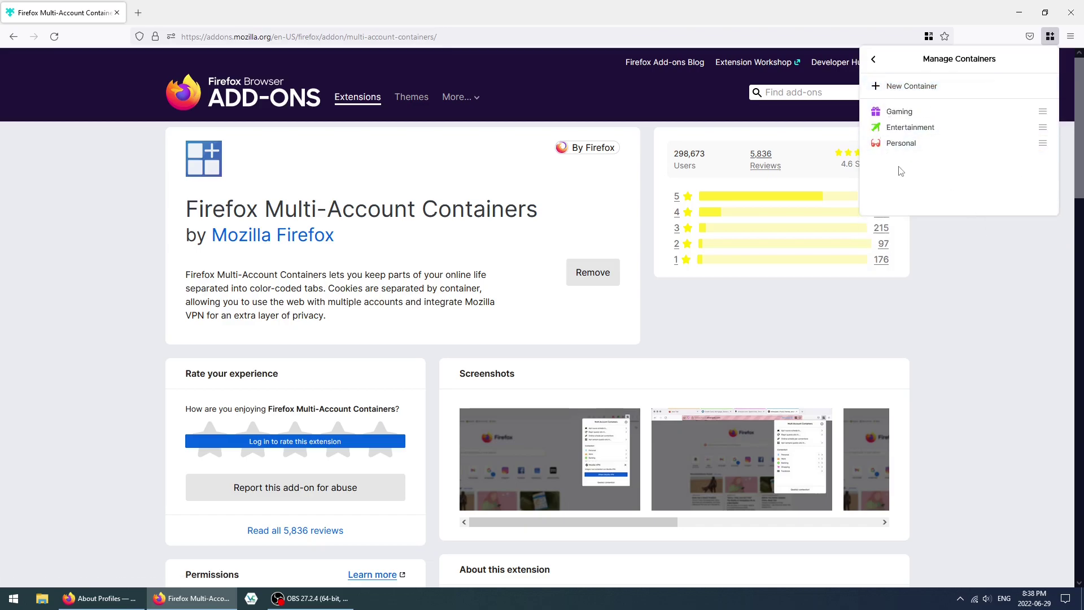
click(255, 30)
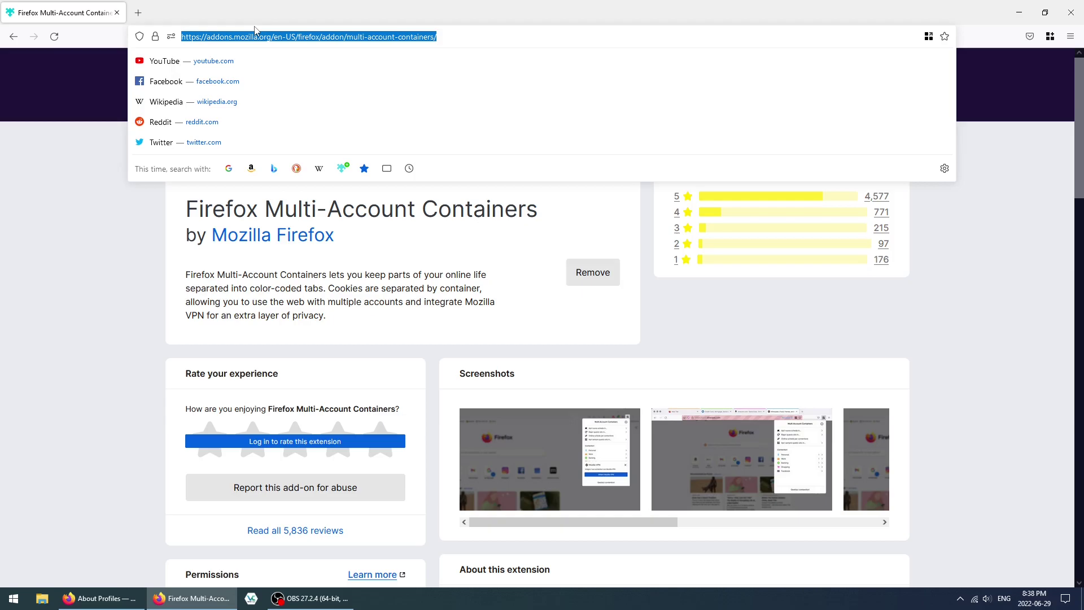
Load discord.com, view its container options, and bring the Discord window back to the front
text(discord.com)
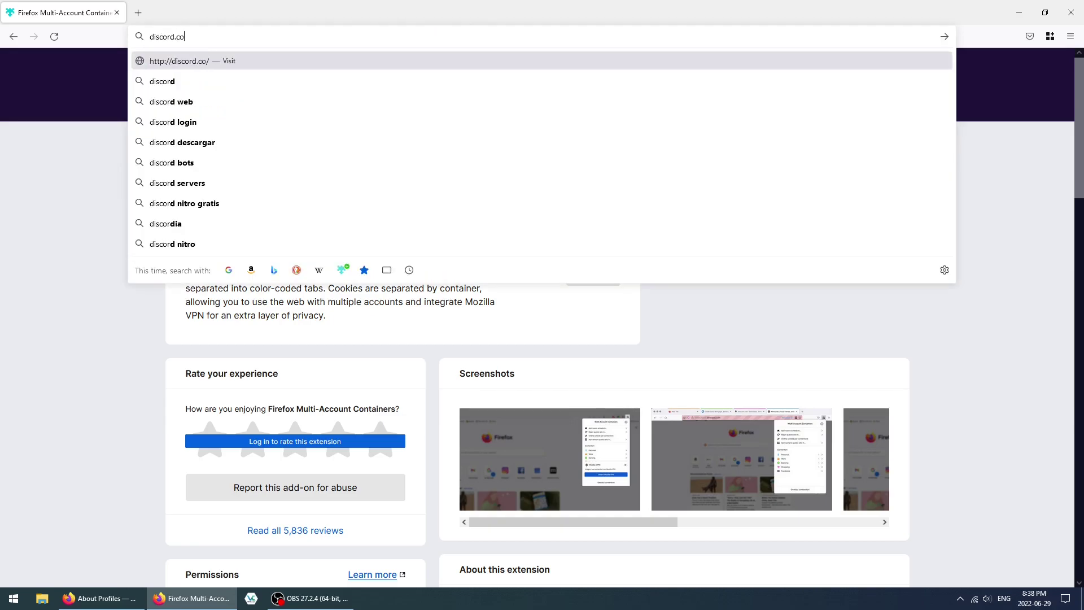
key(Return)
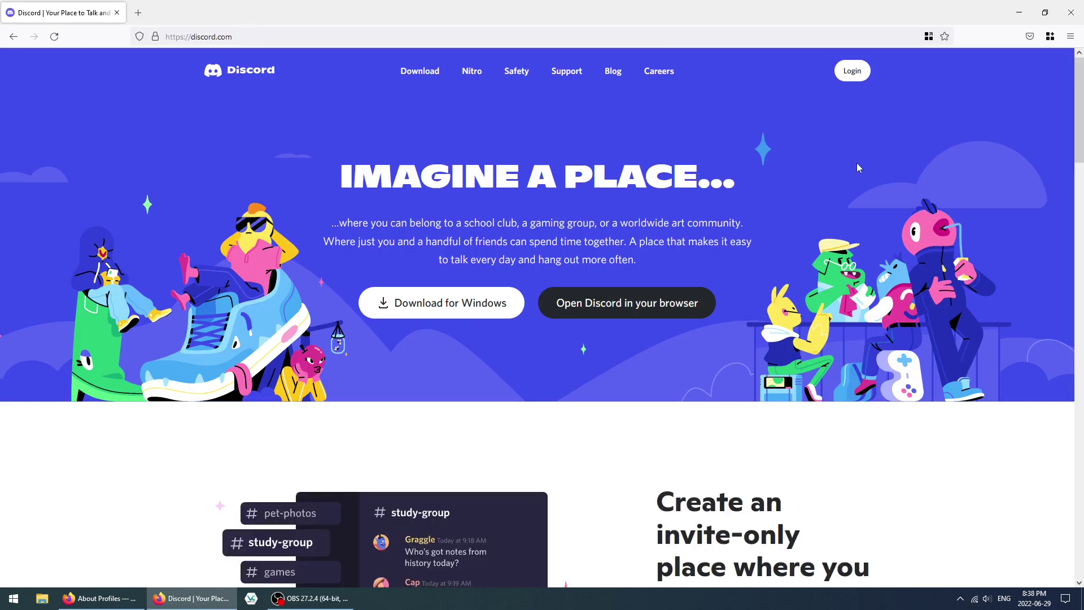
click(928, 36)
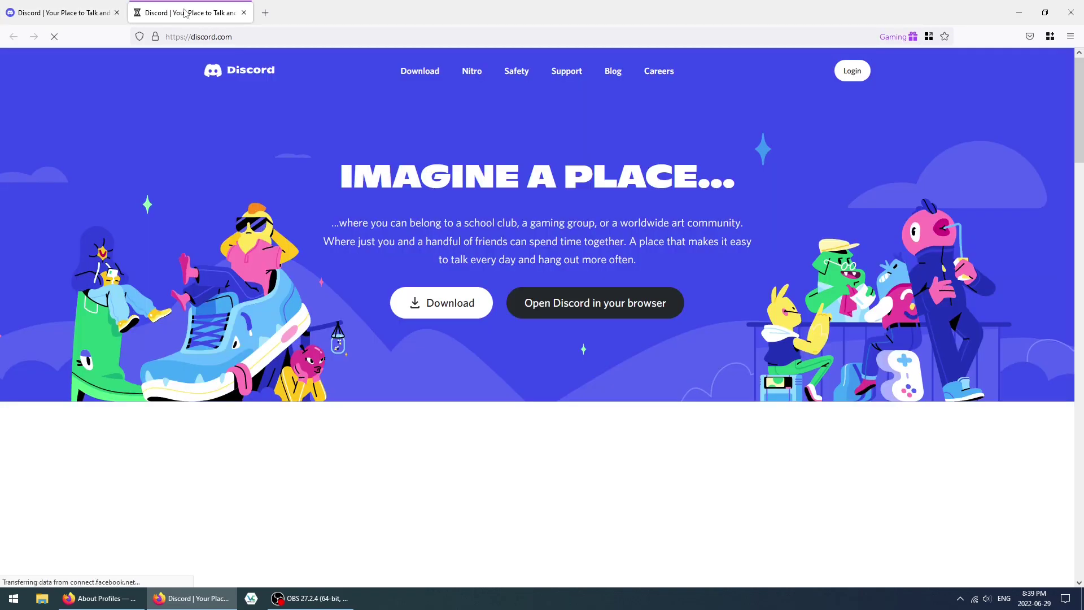
key(alt+Tab)
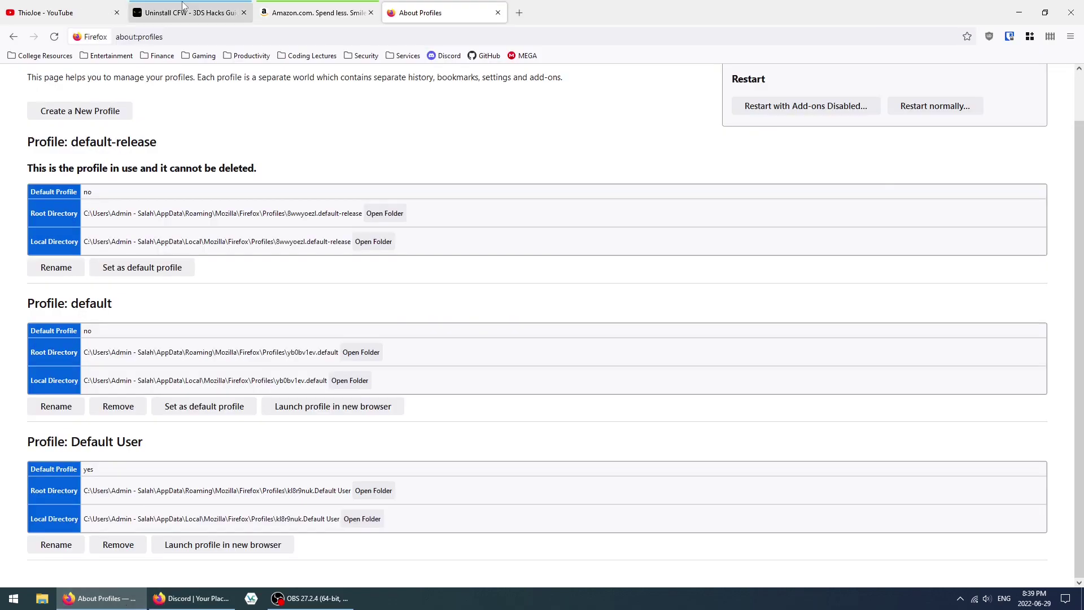
click(168, 17)
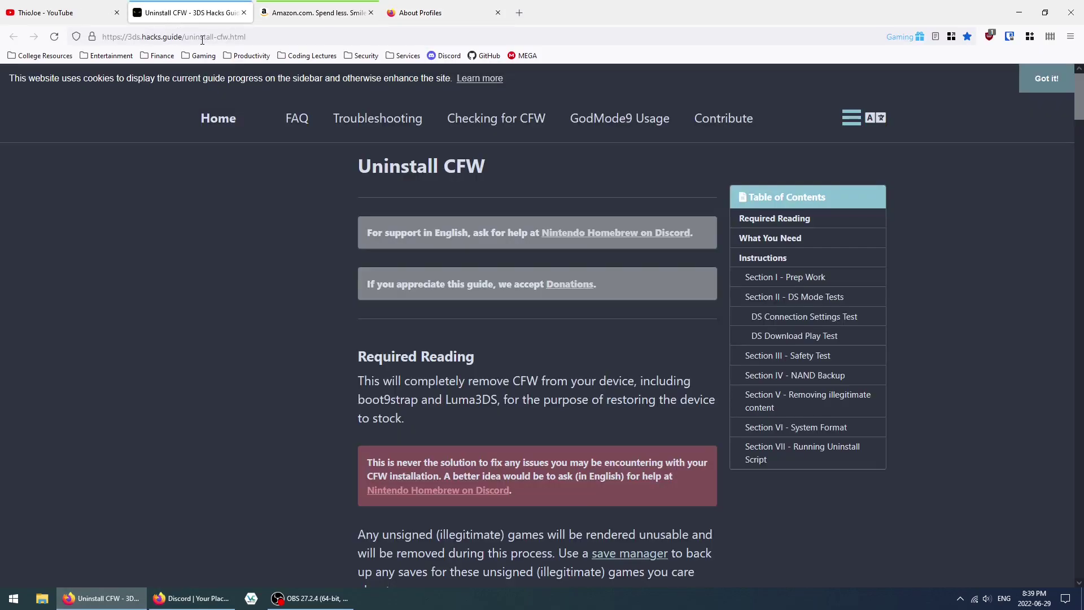
click(189, 600)
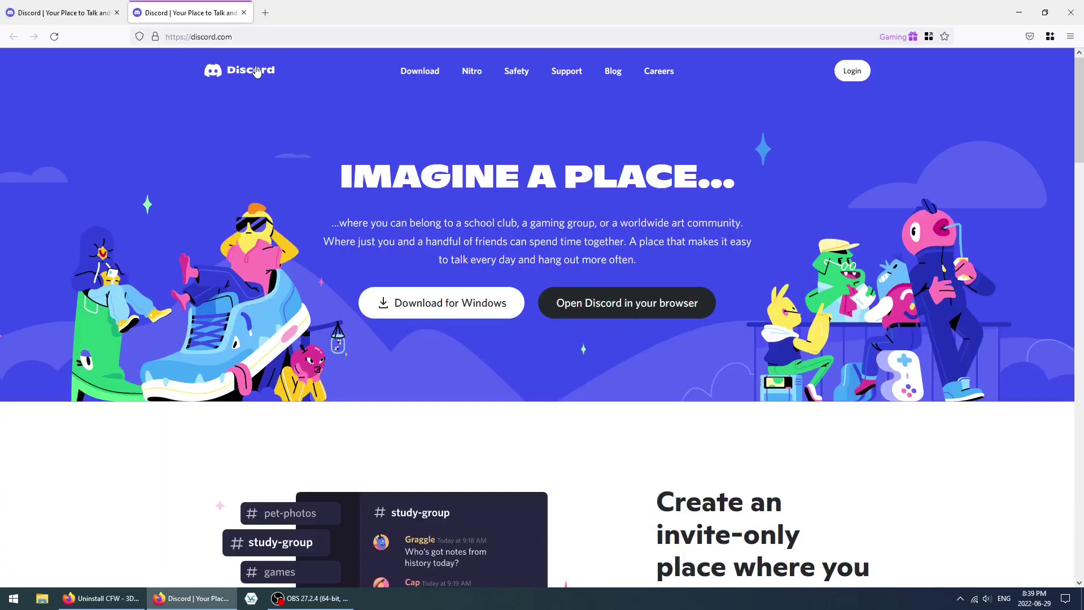
click(229, 36)
Open discord.com in a new tab in the Gaming container, remembering that choice
key(ctrl+t)
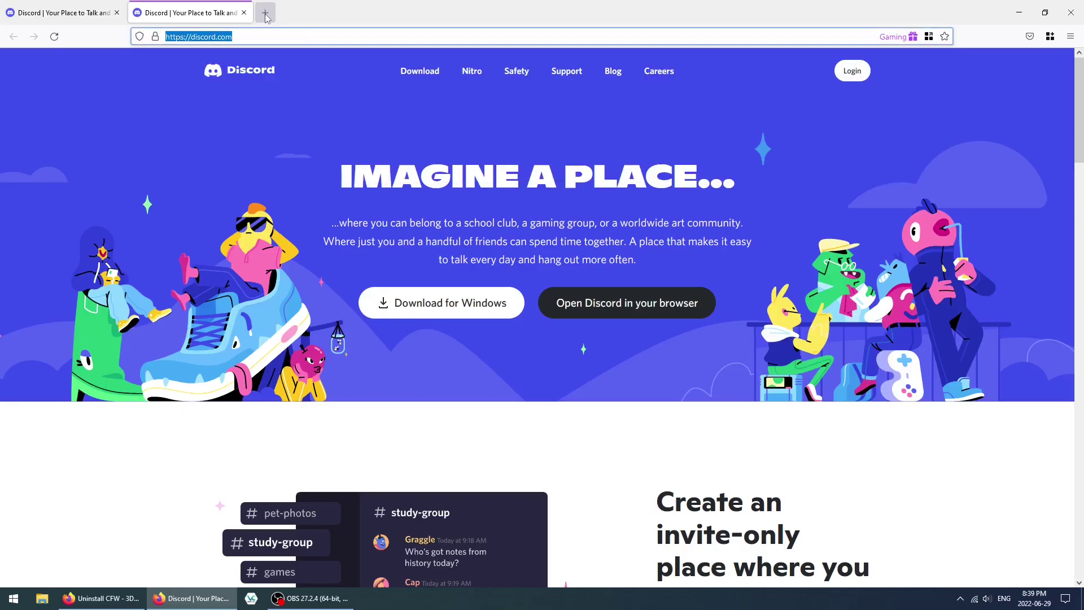
click(256, 36)
text(discor.)
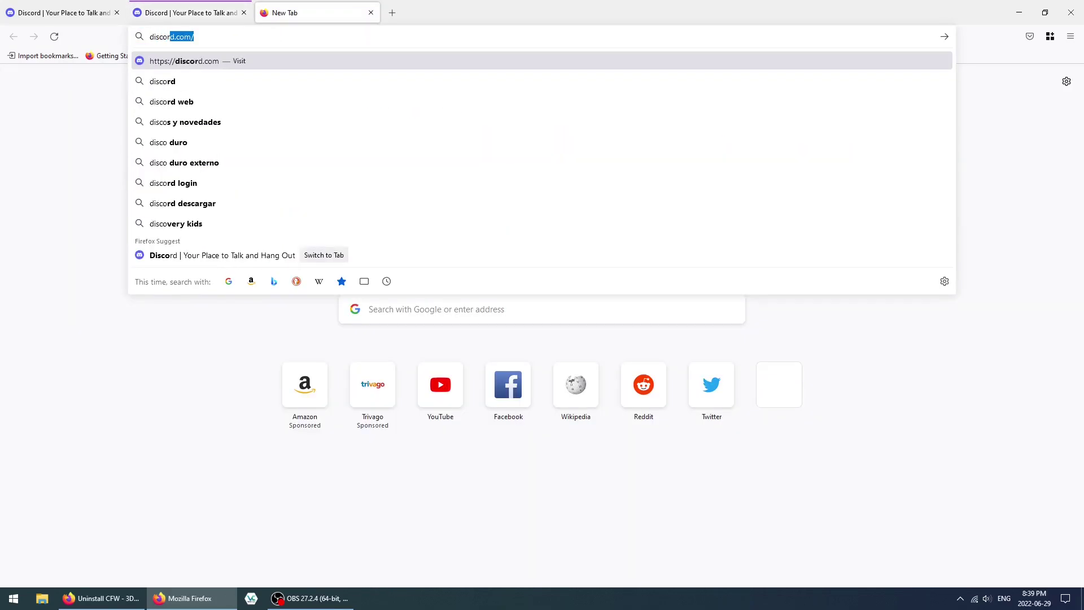
key(BackSpace)
text(d.co)
key(Return)
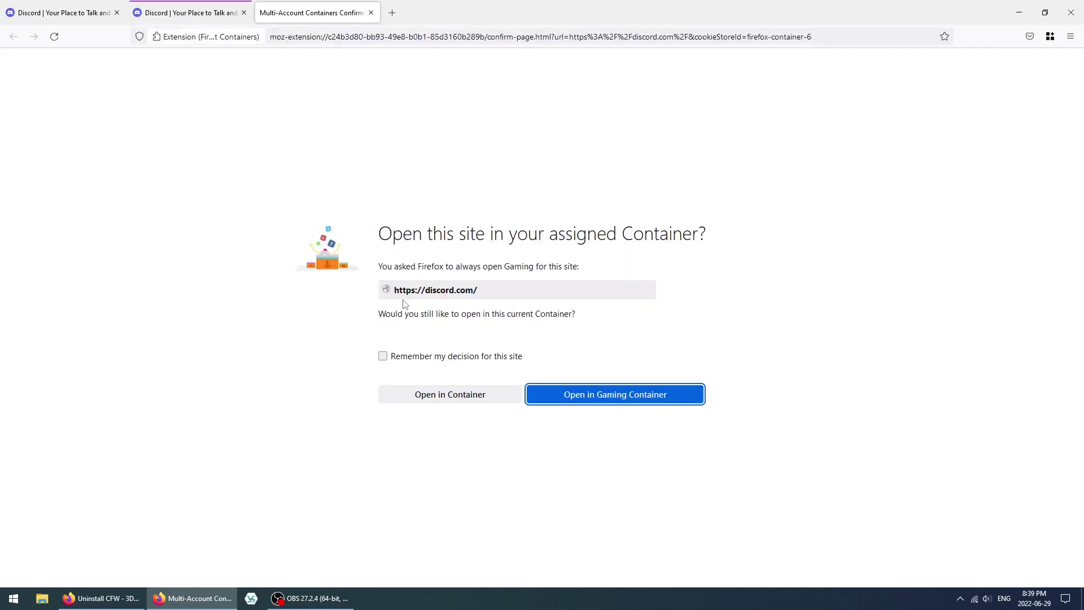
click(383, 356)
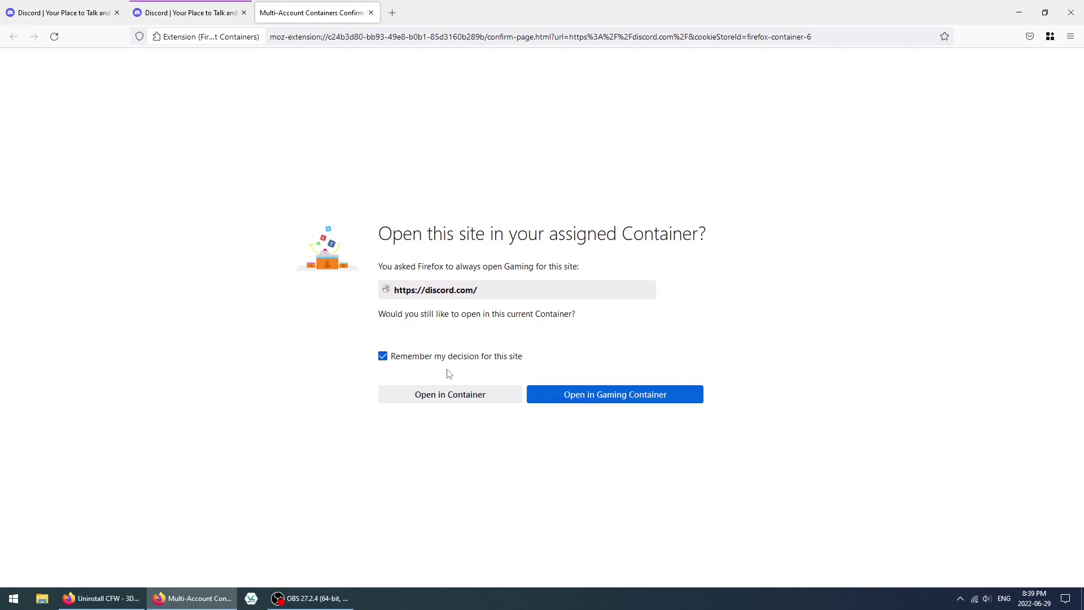
click(602, 401)
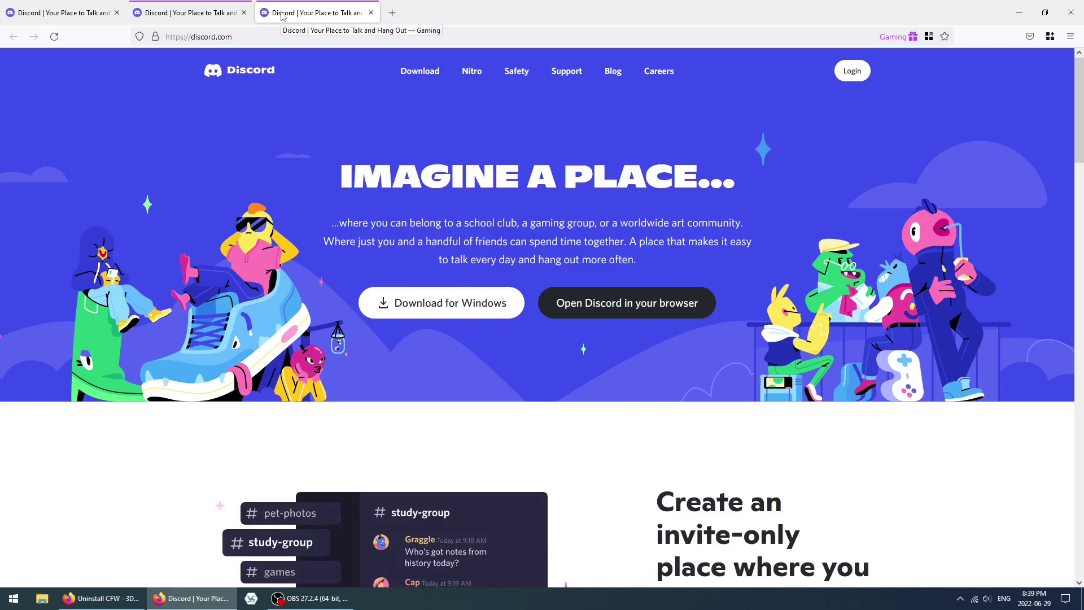
Enter discord.com/login in another new tab
click(392, 13)
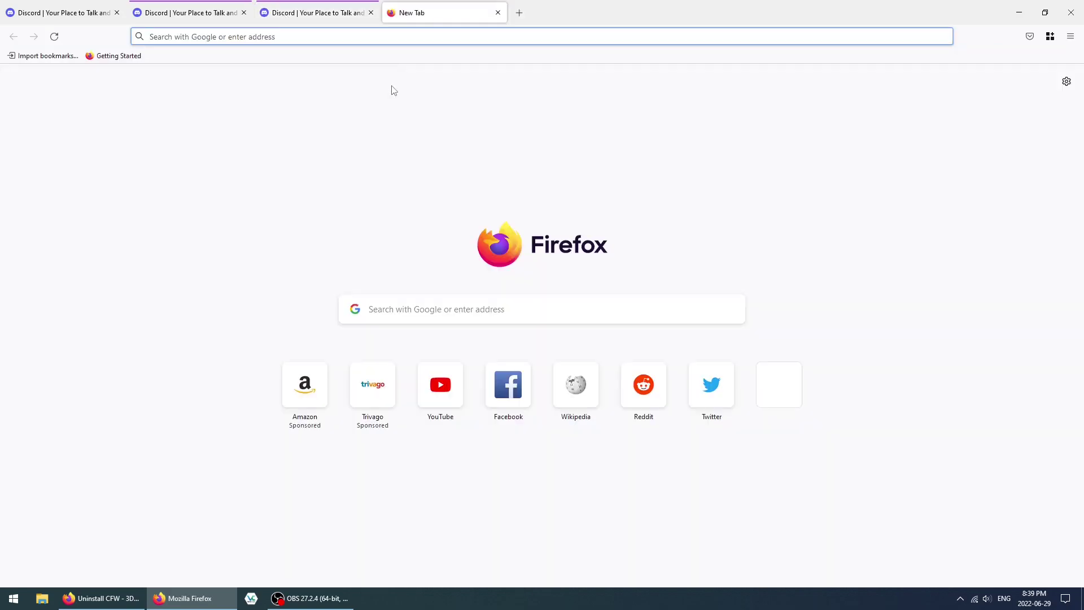
text(discord.com.)
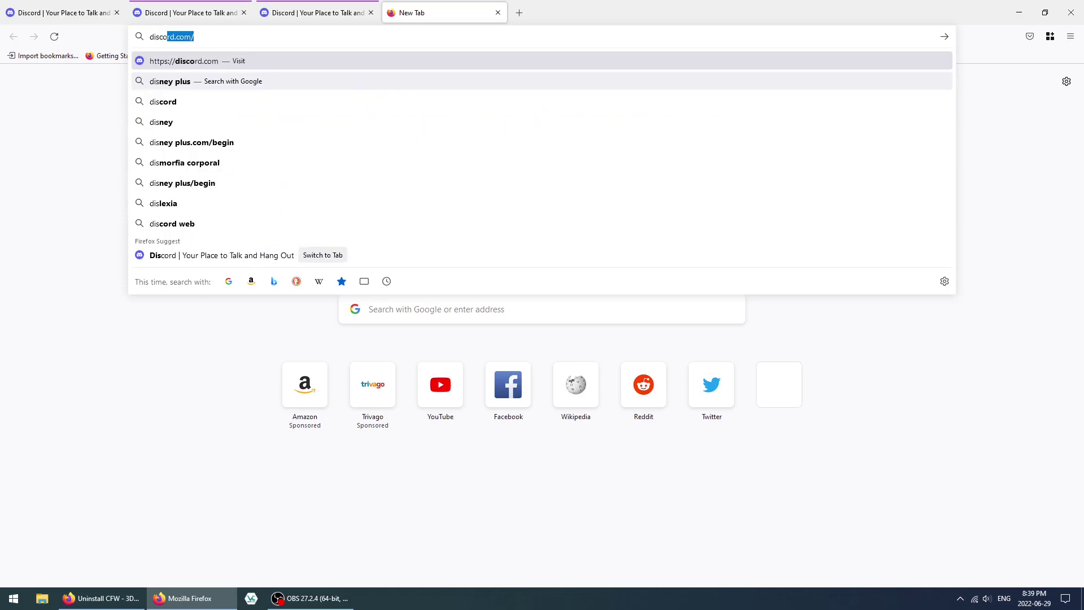
key(BackSpace)
text(/login)
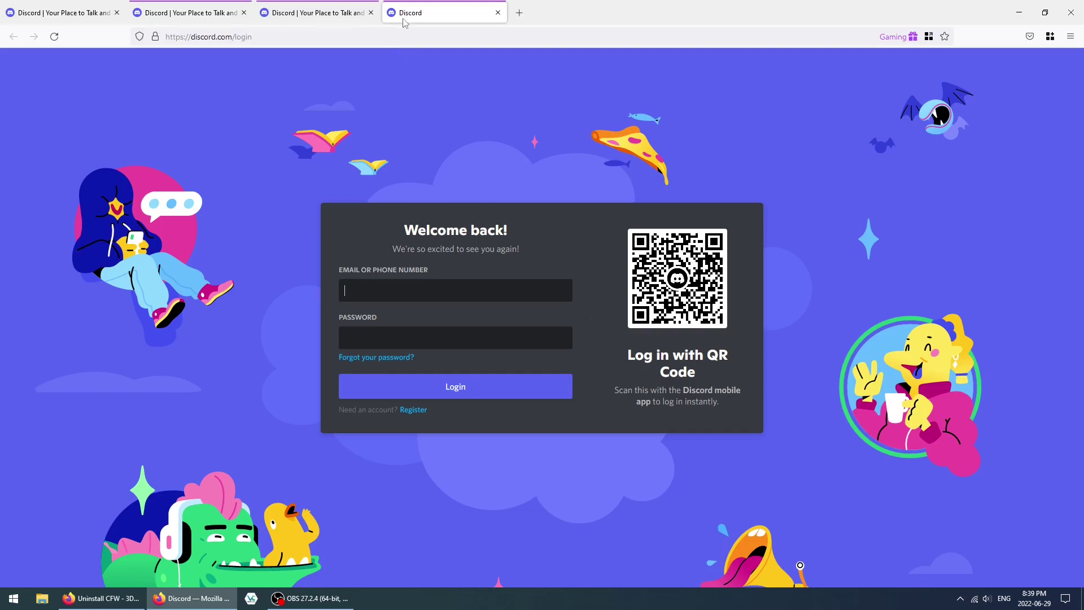
Close the leftover Discord tabs and open YouTube in the Entertainment container, remembering the choice
key(ctrl+t)
click(244, 13)
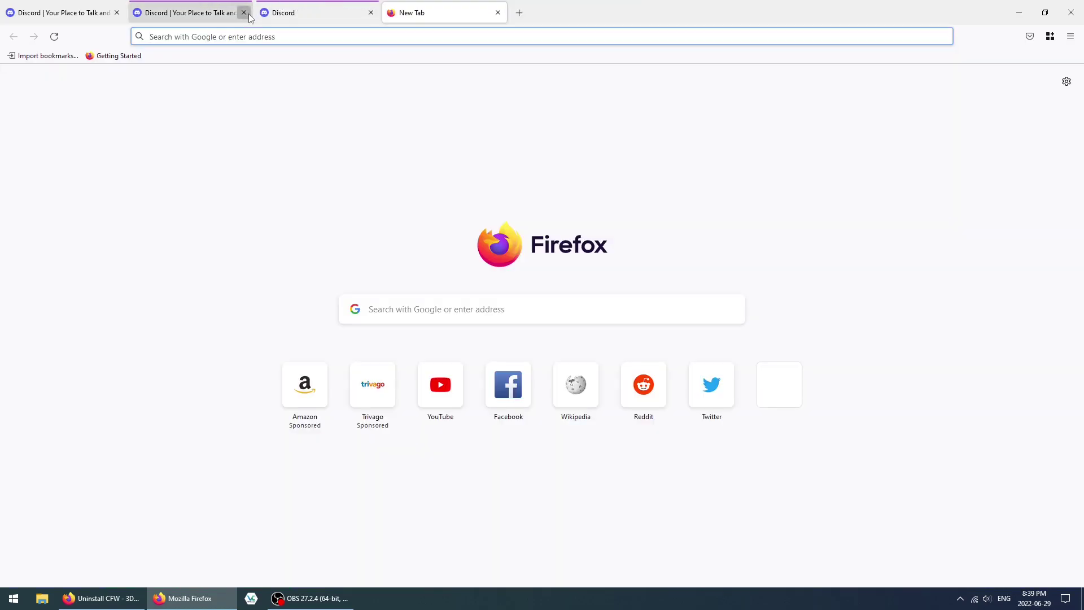
click(244, 13)
click(254, 32)
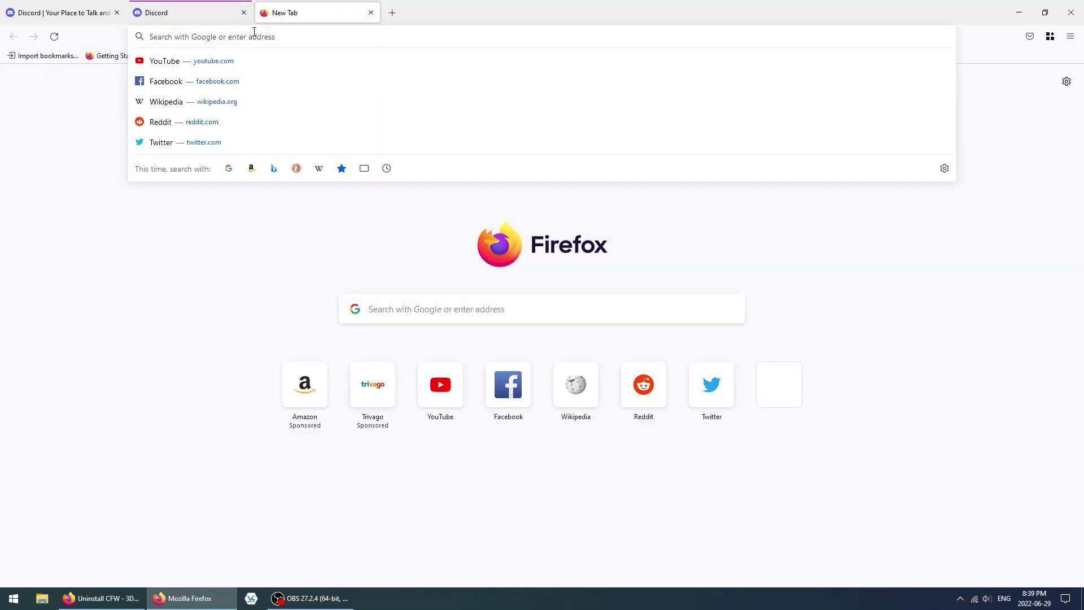
click(218, 61)
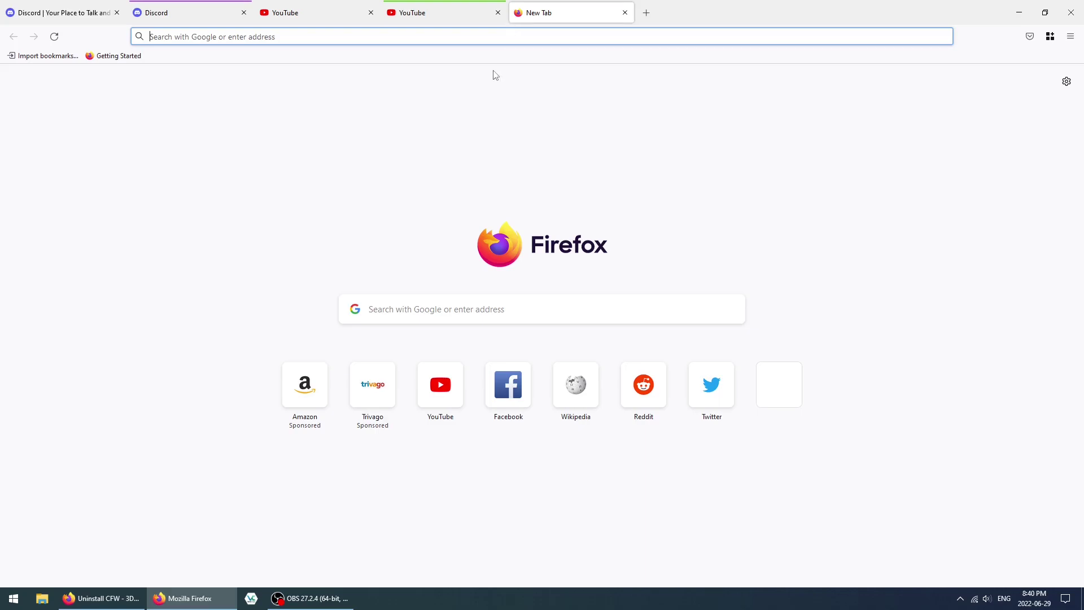
click(427, 399)
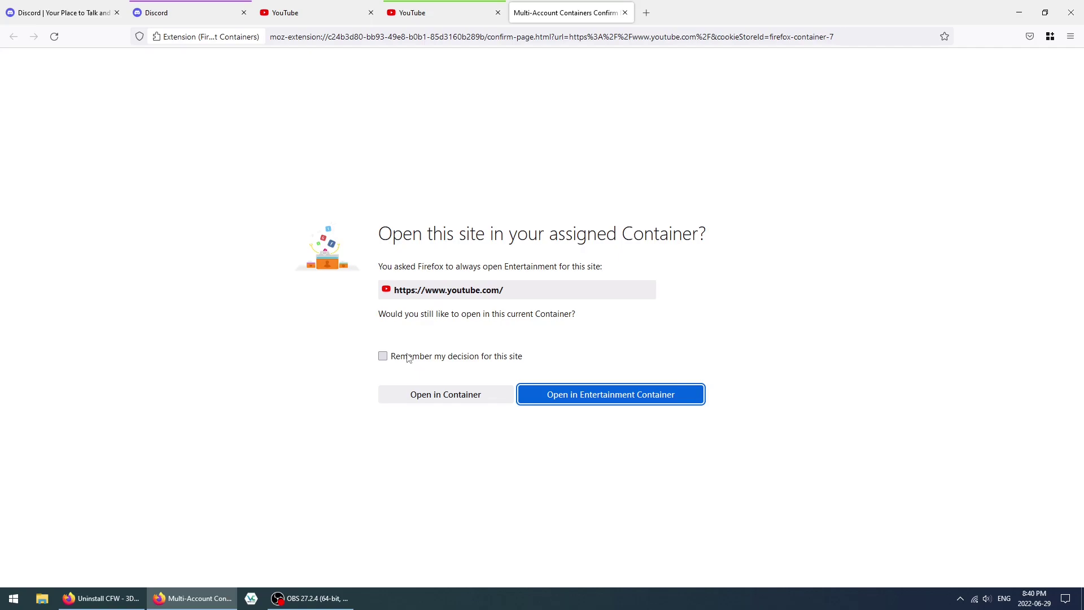
click(400, 359)
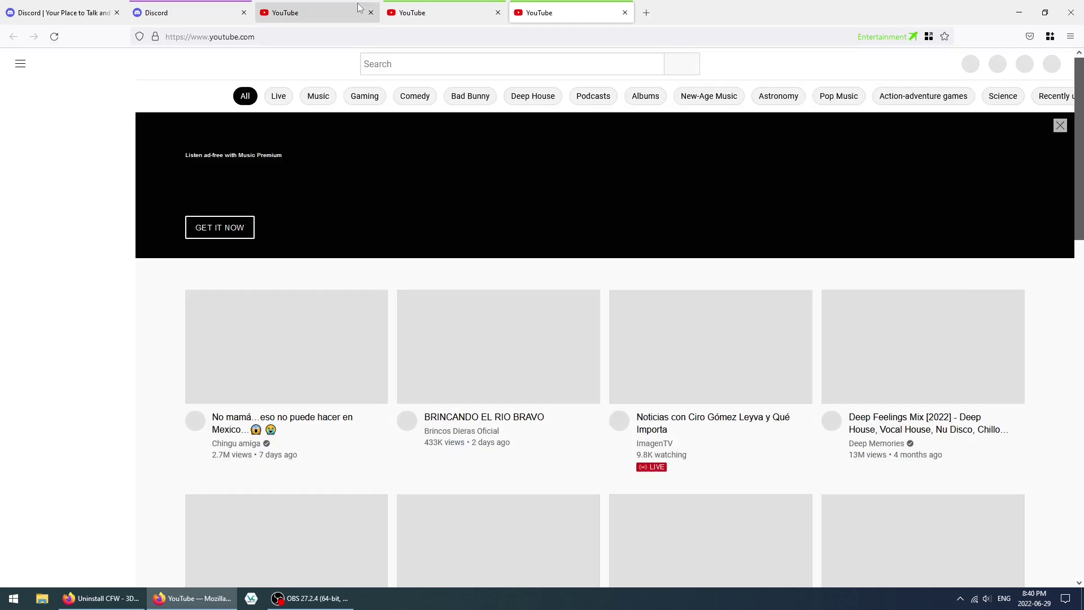
Close the duplicate YouTube tab, open Reddit, and set it to always open in Personal
click(371, 12)
click(371, 13)
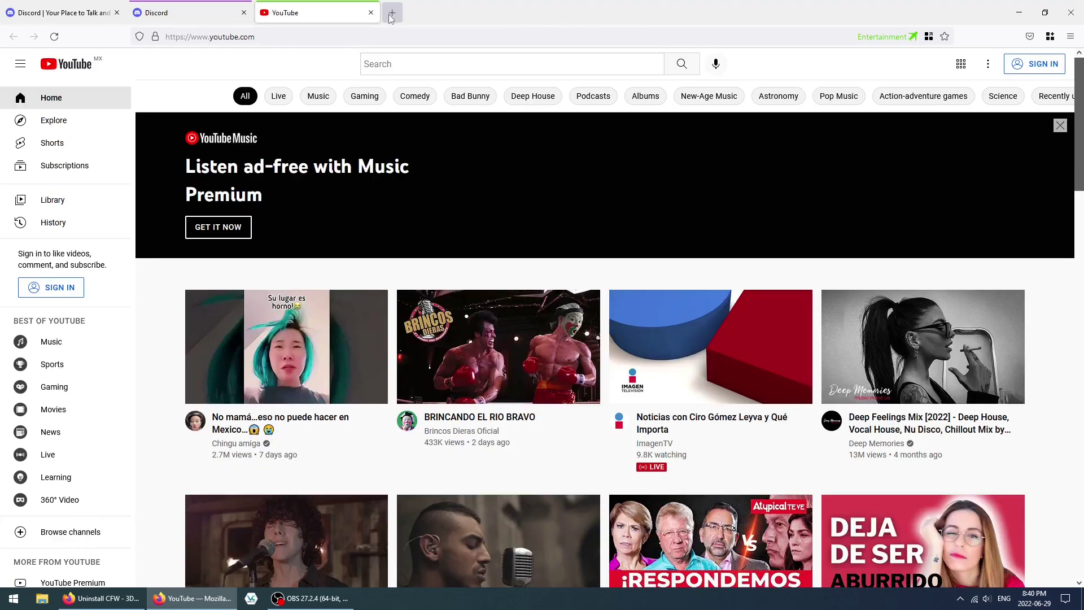
click(391, 13)
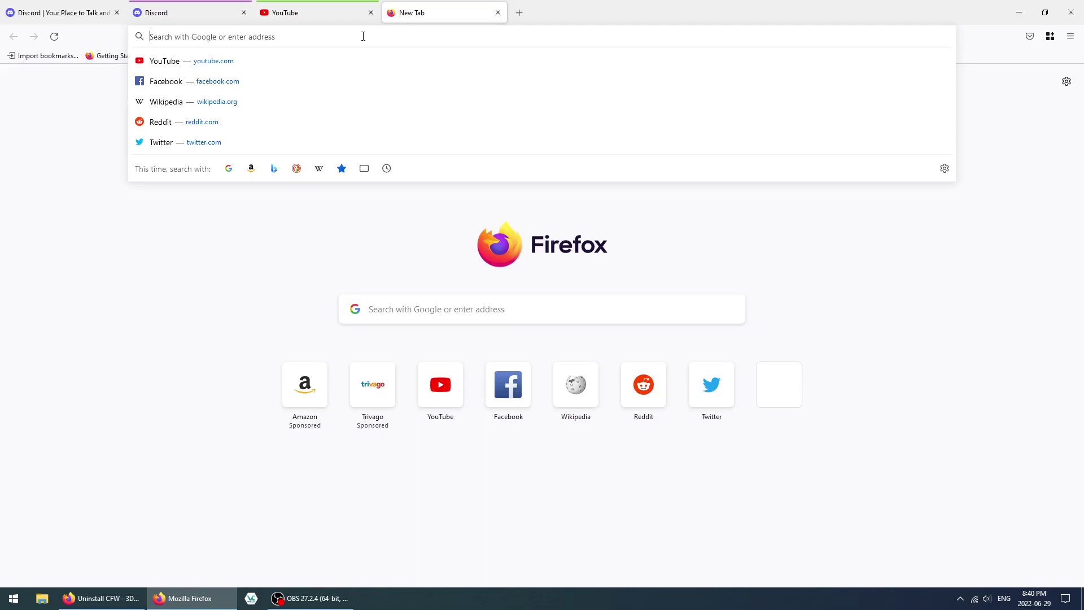
click(232, 123)
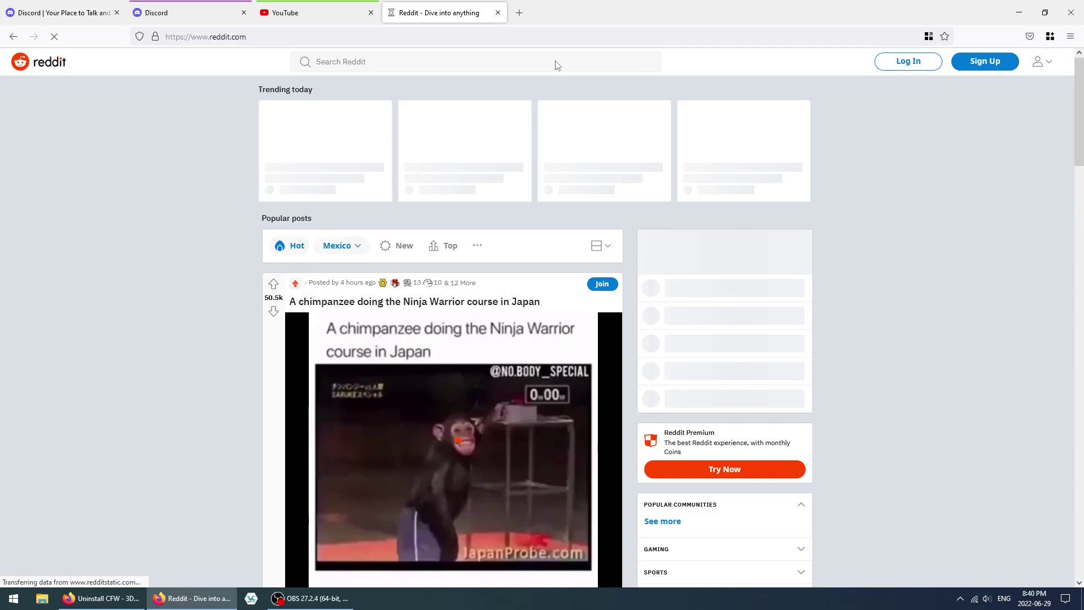
click(928, 36)
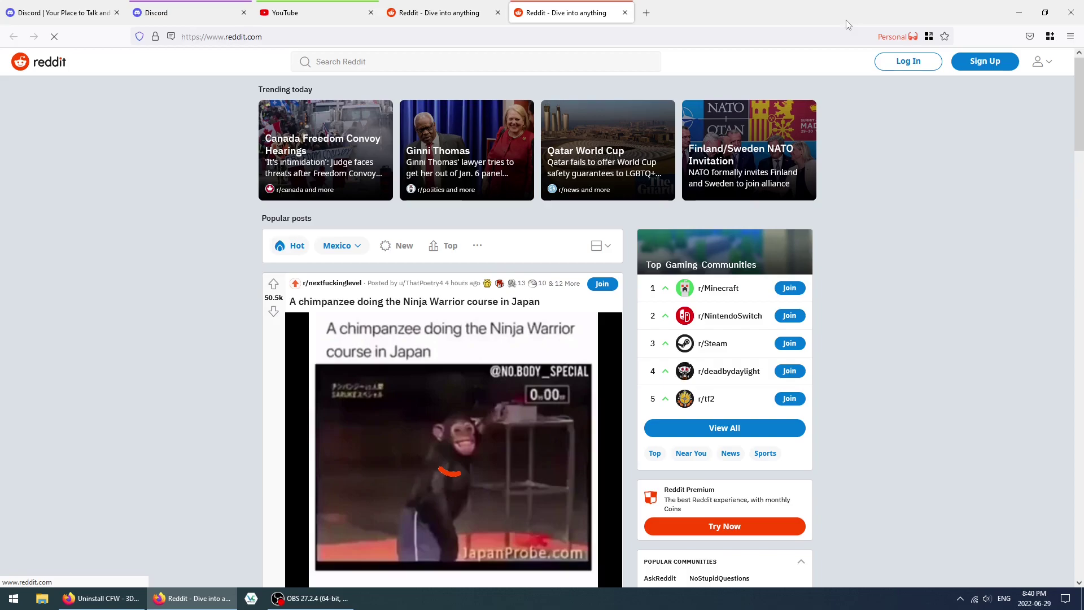
Reload reddit.com in a new tab and confirm opening it in the Personal container
click(647, 12)
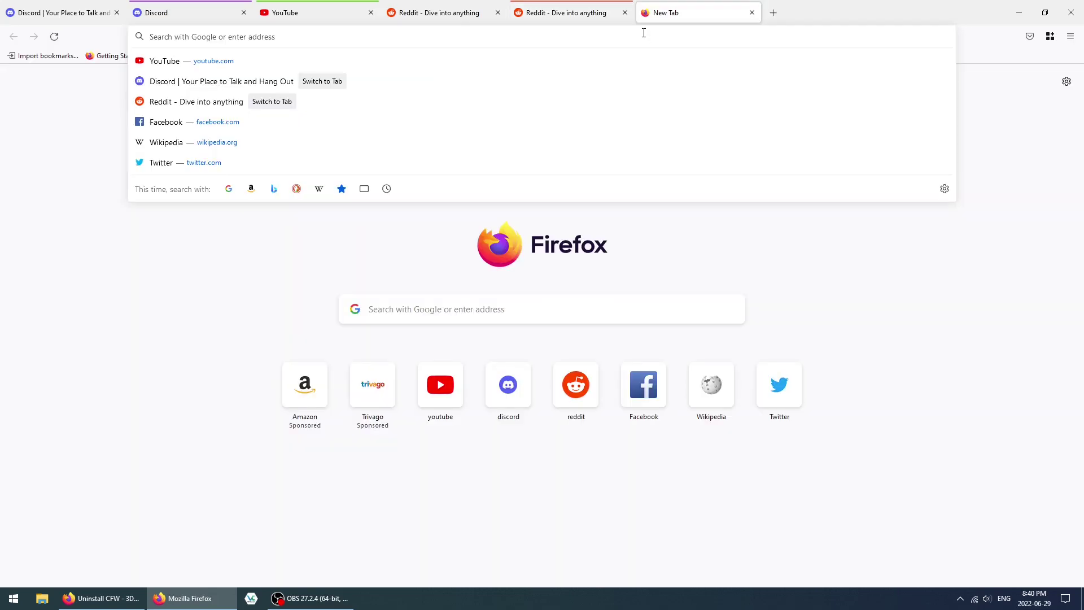
text(reddit.co)
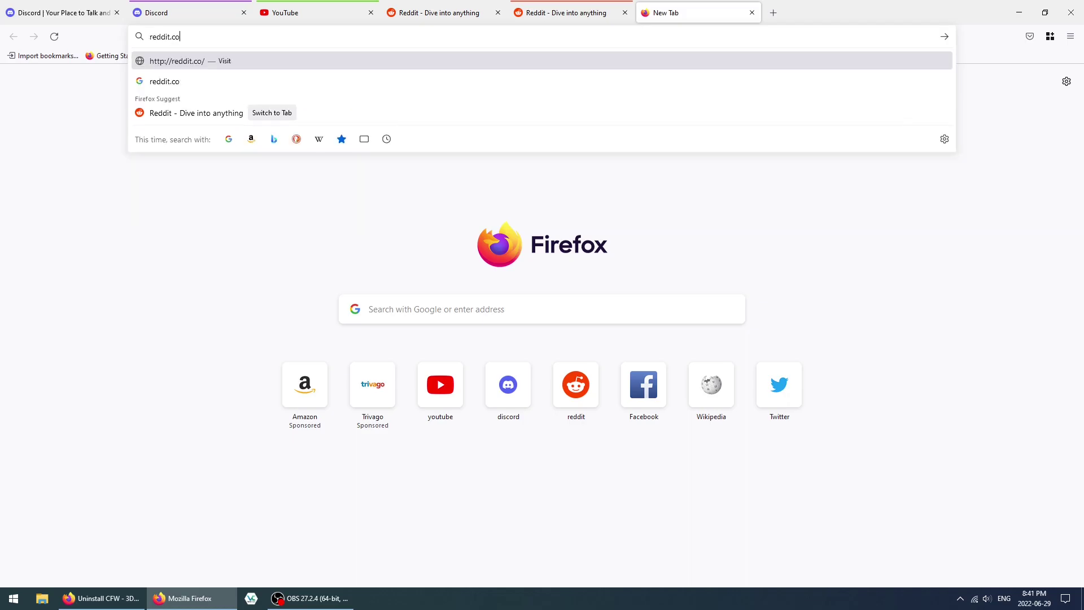
text(m)
key(Return)
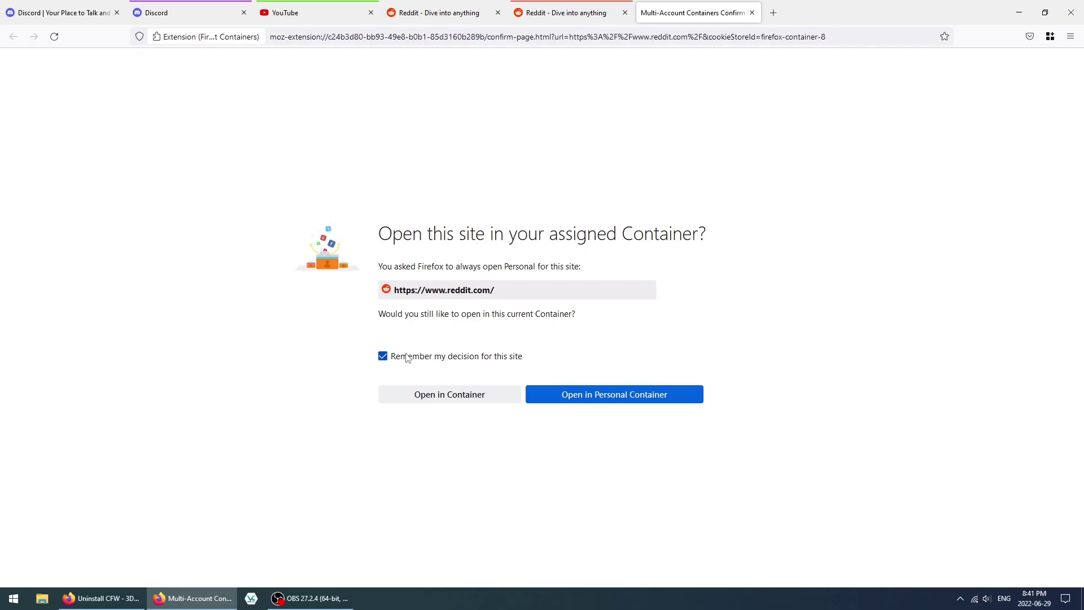
key(Return)
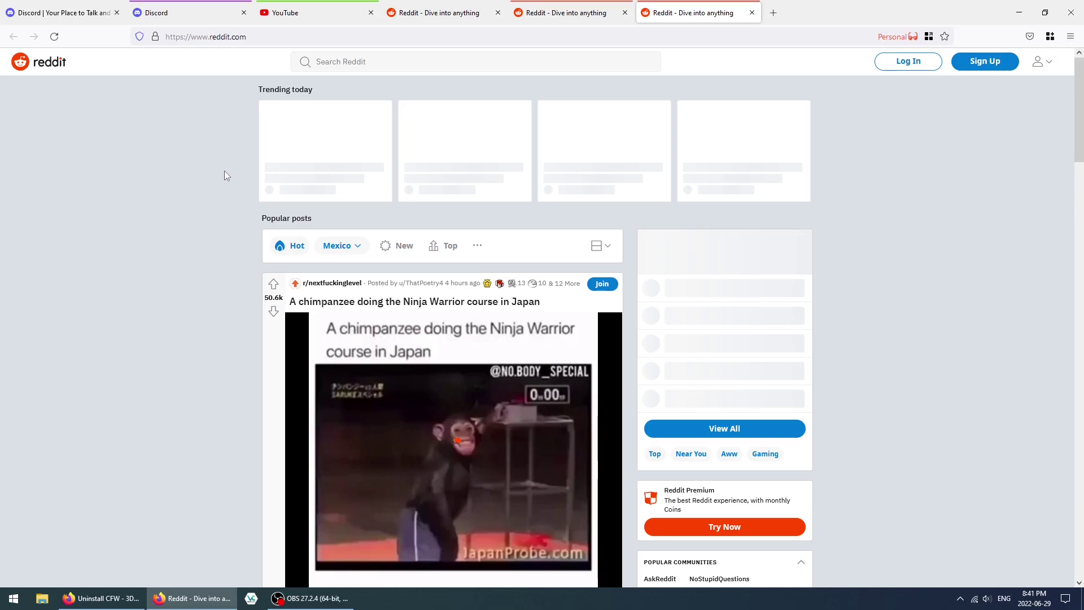
Search addons.mozilla.org for 'facebook', show the Facebook Container page, and open a Facebook container tab
click(429, 12)
click(394, 35)
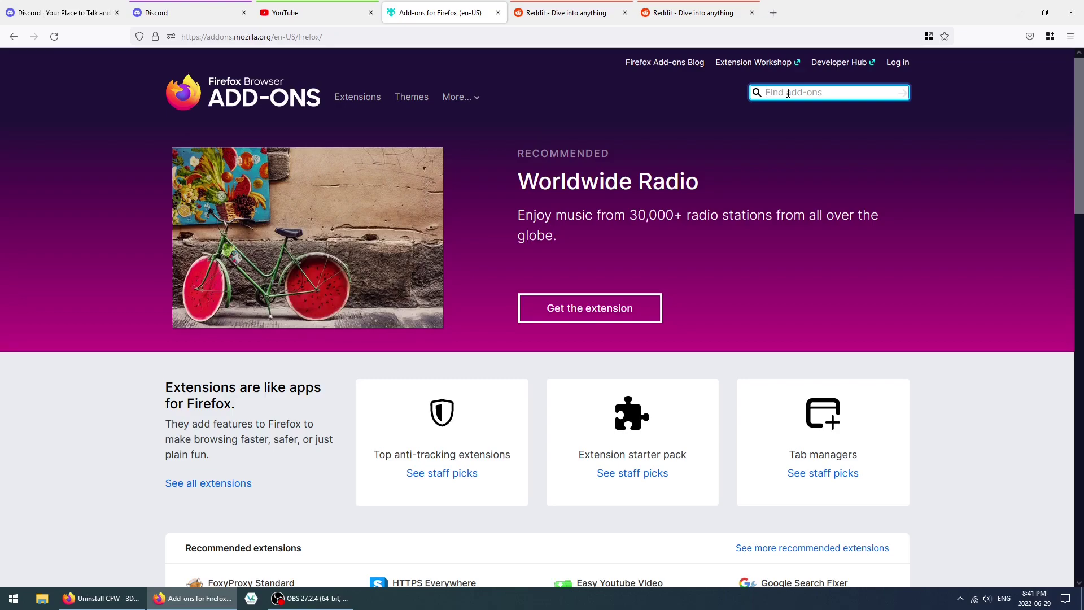
text(facebook)
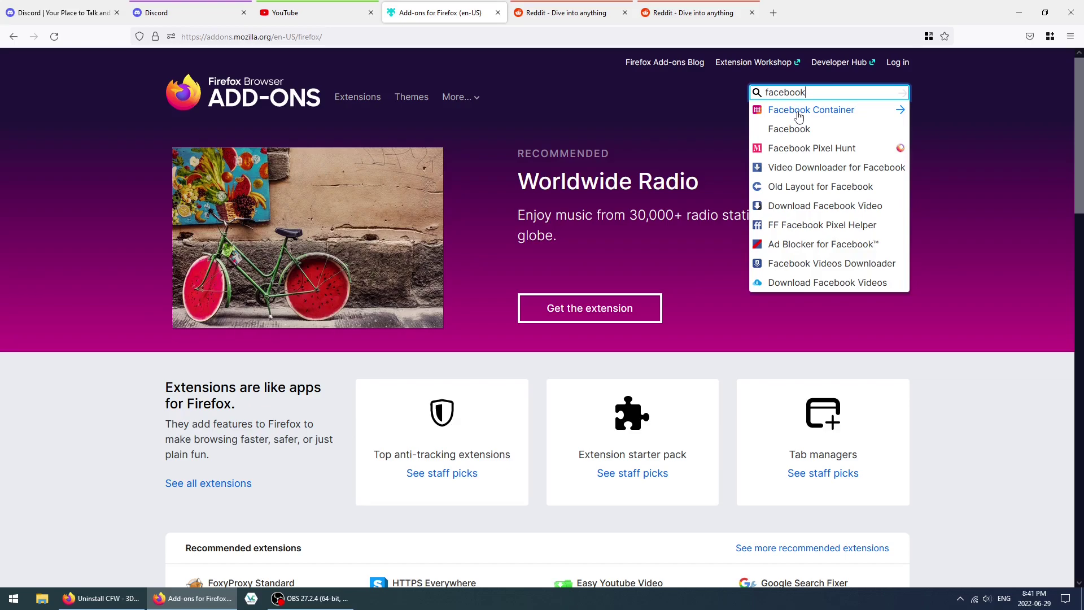
click(799, 117)
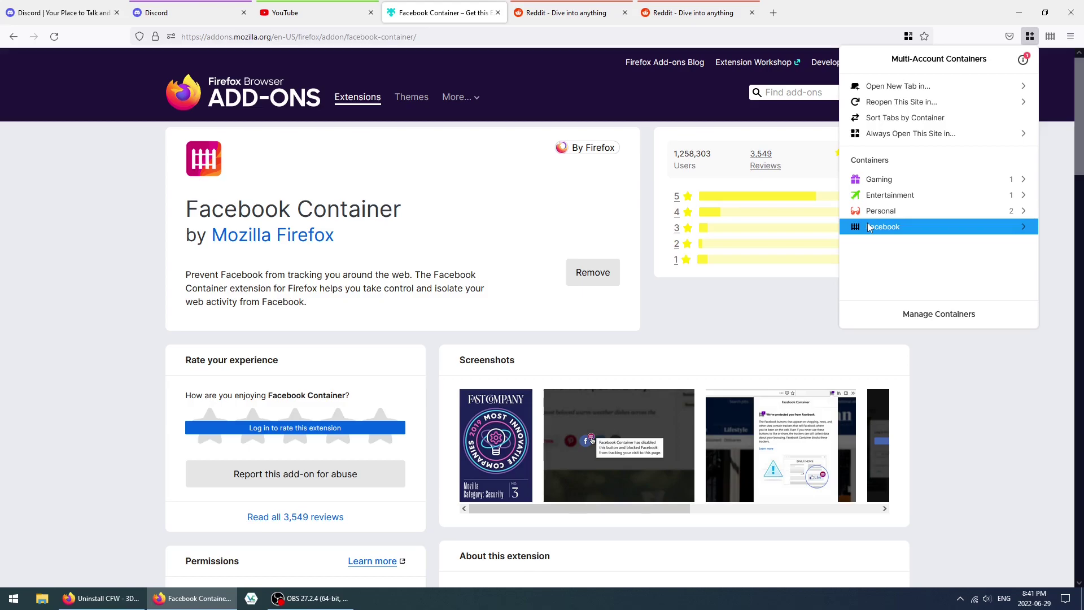
click(869, 227)
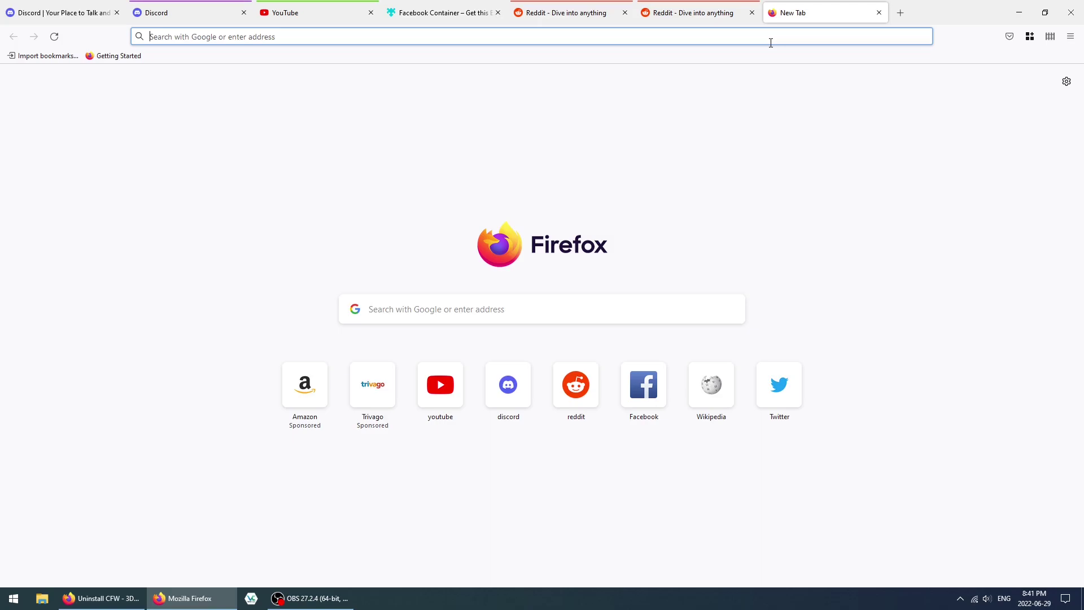
Assign web.whatsapp.com to always open in the Facebook container and reload it there
text(web.whatsapp.com)
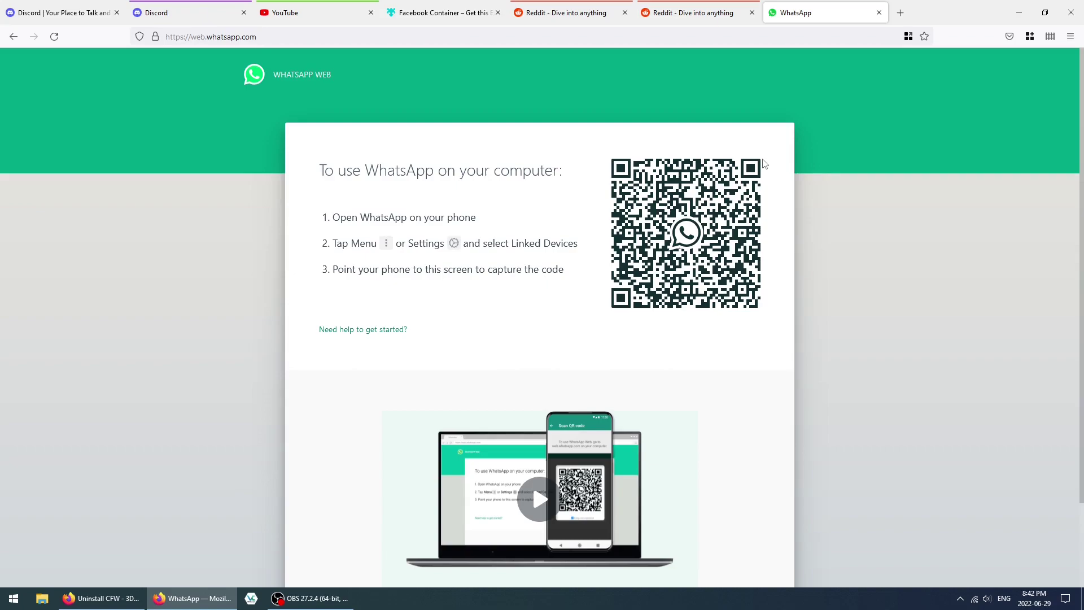
click(909, 37)
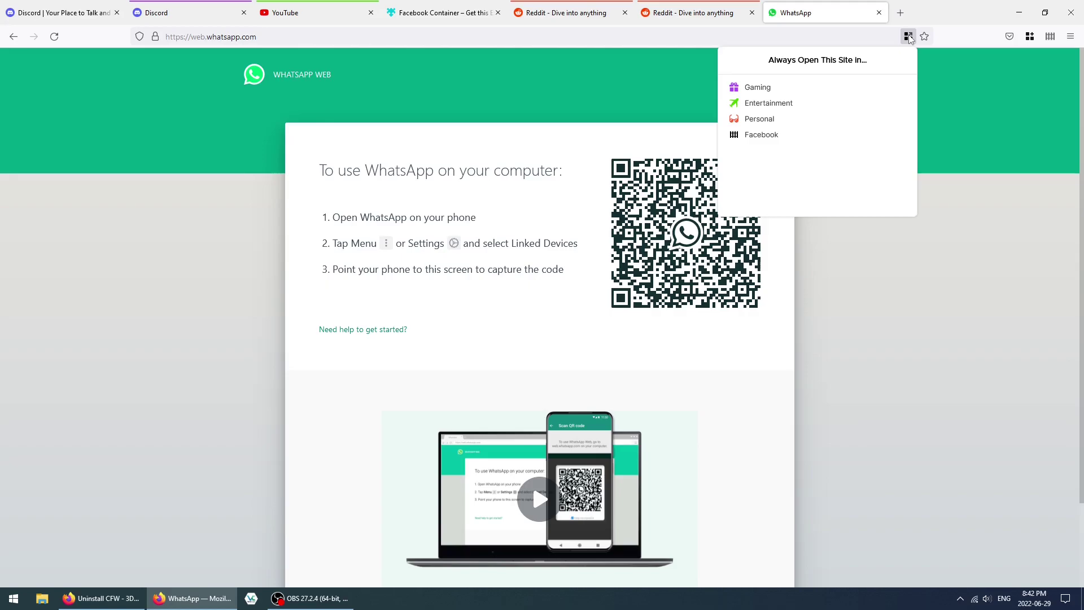
click(761, 135)
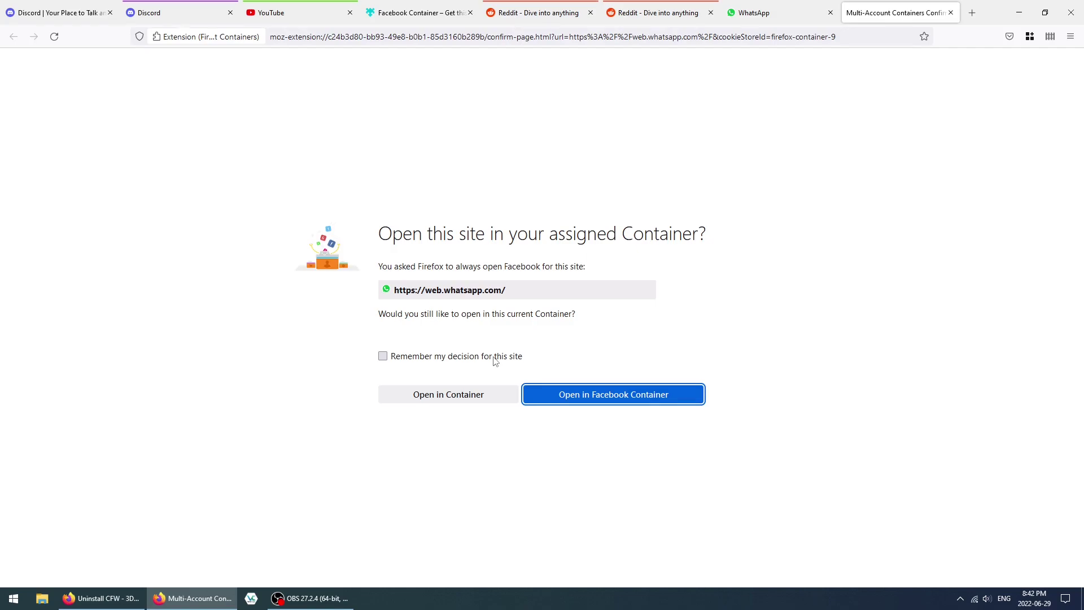
click(621, 398)
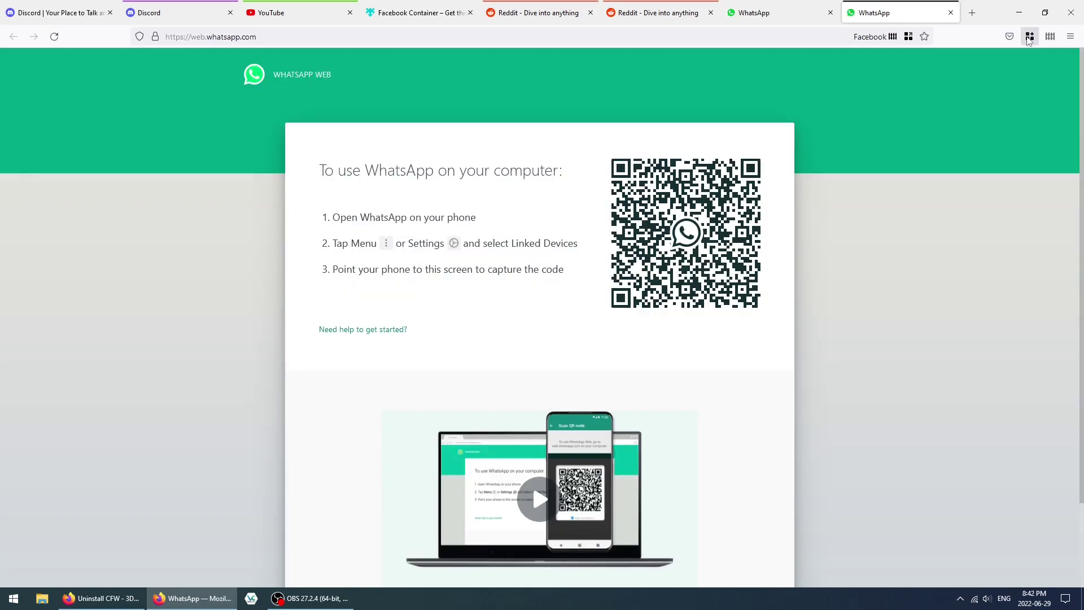
click(1028, 37)
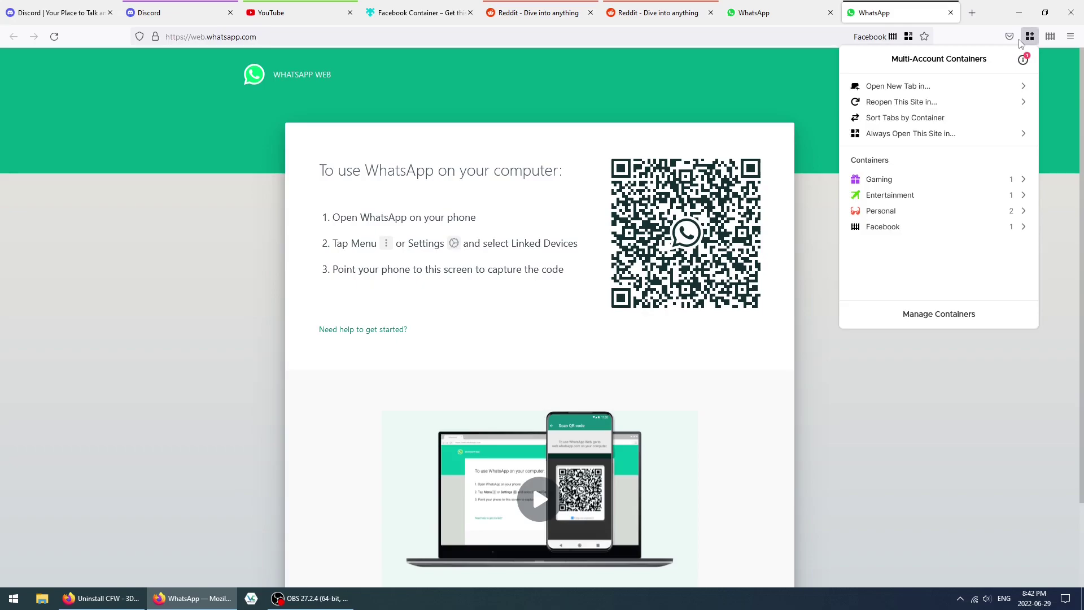
click(939, 314)
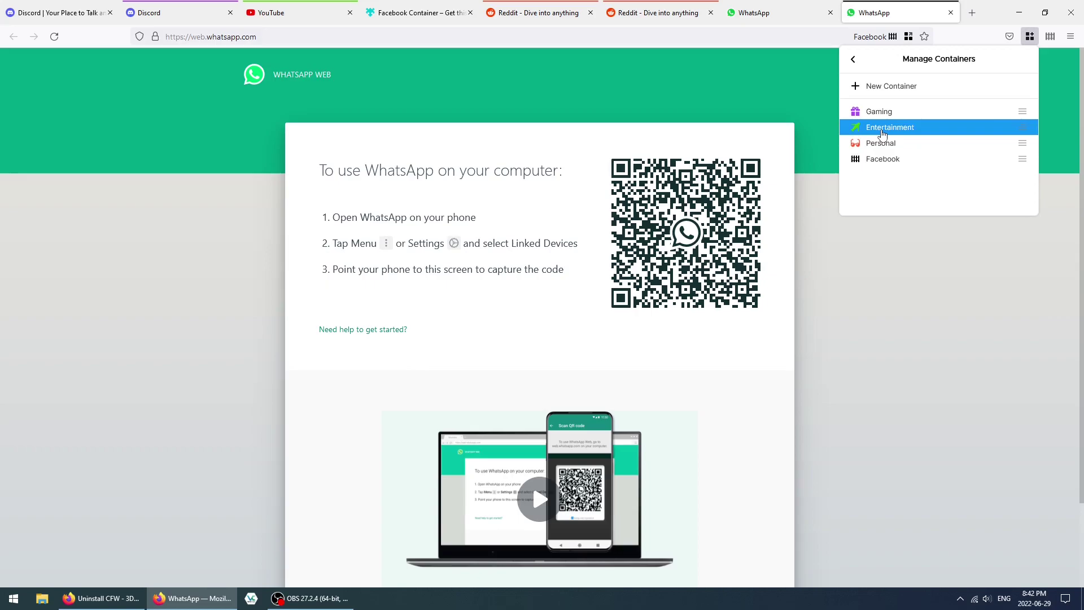
click(880, 112)
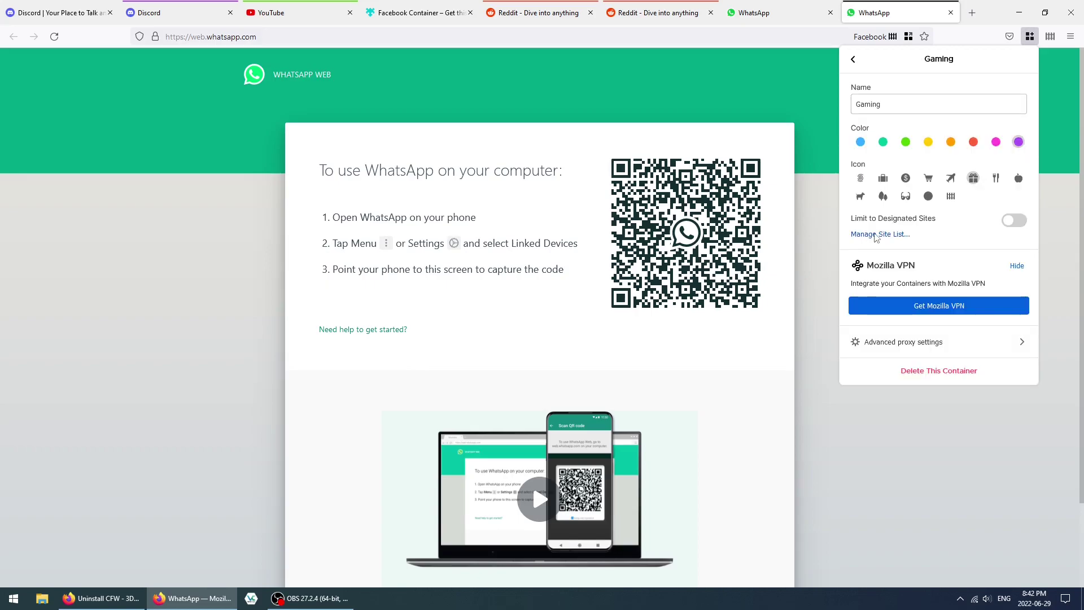
click(876, 235)
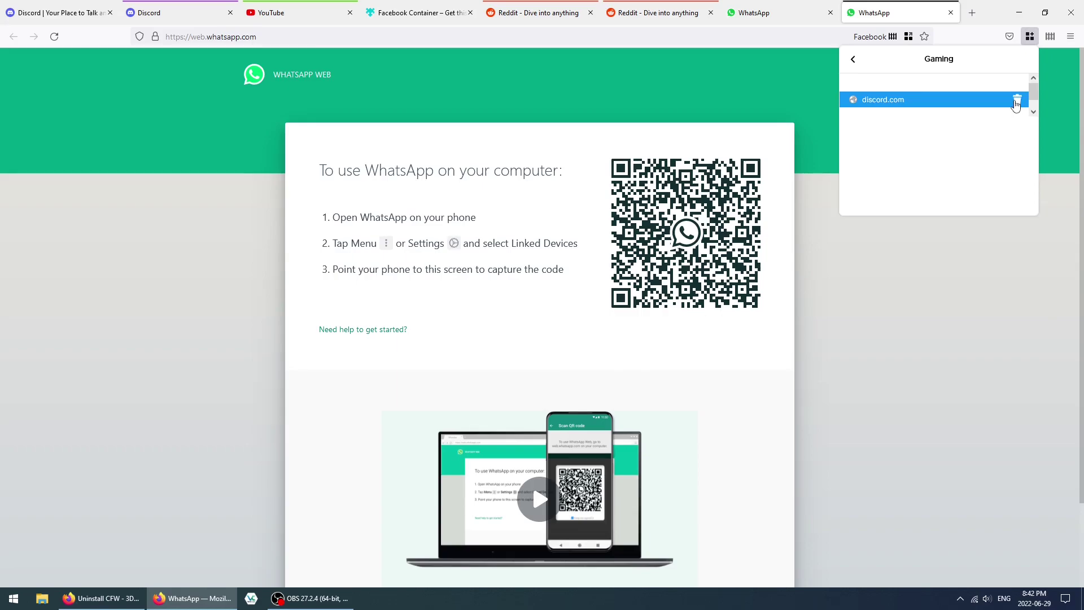
click(854, 61)
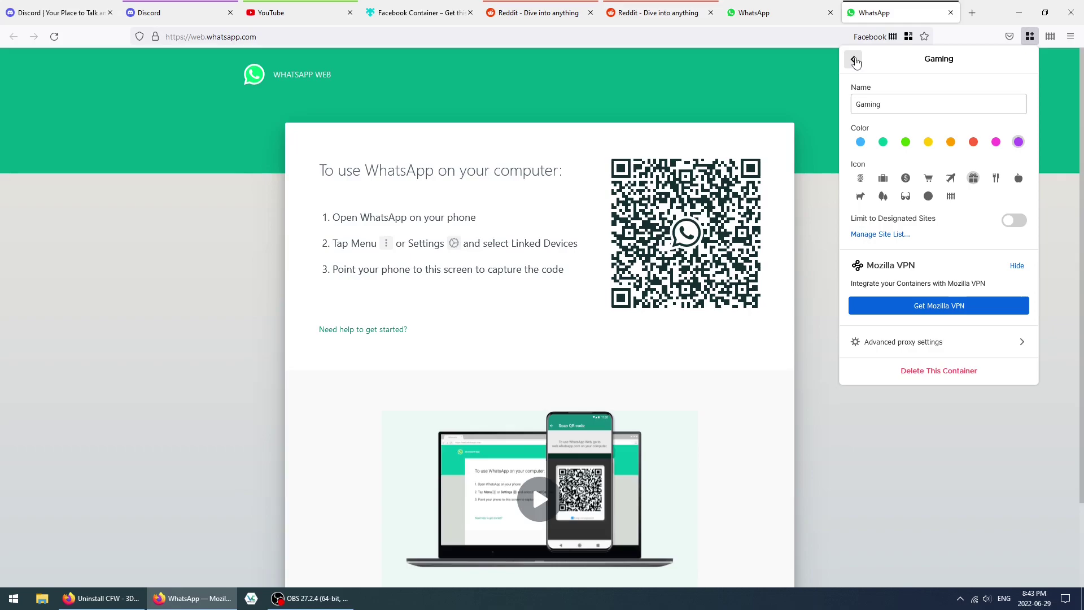
click(754, 82)
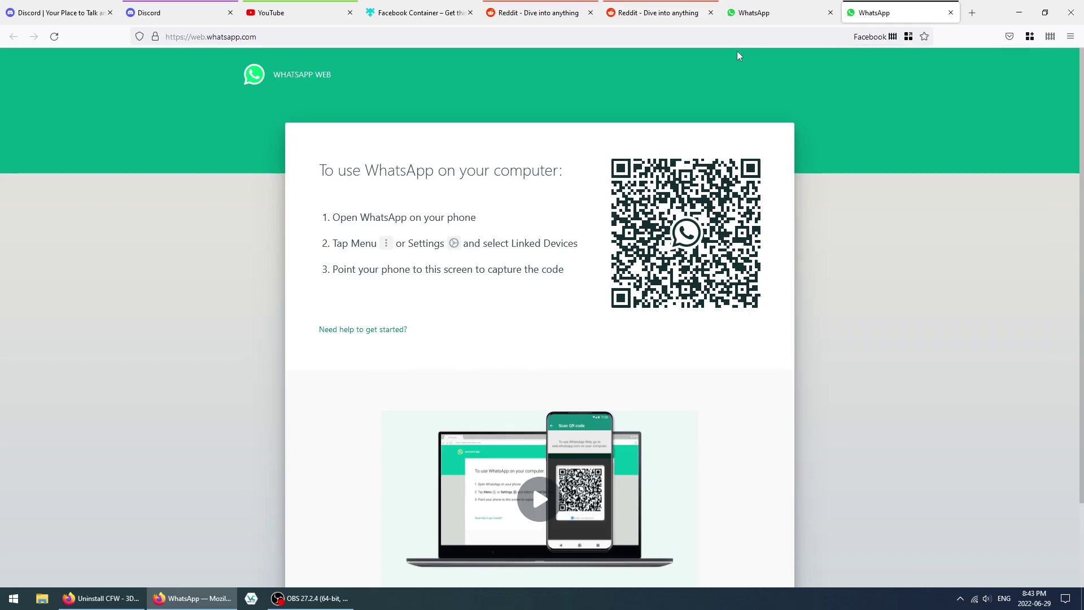